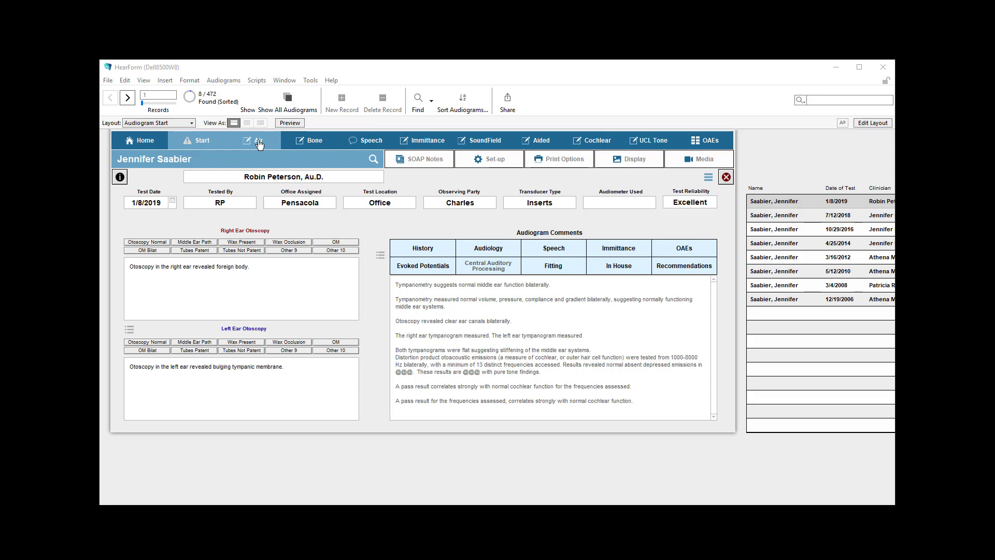
- Open the Air audiogram and plot right-ear thresholds of 10, 30, 45 and 60 dB at 250, 500, 1000 and 1500 Hz
{"action": "left_click", "coordinate": [259, 144]}
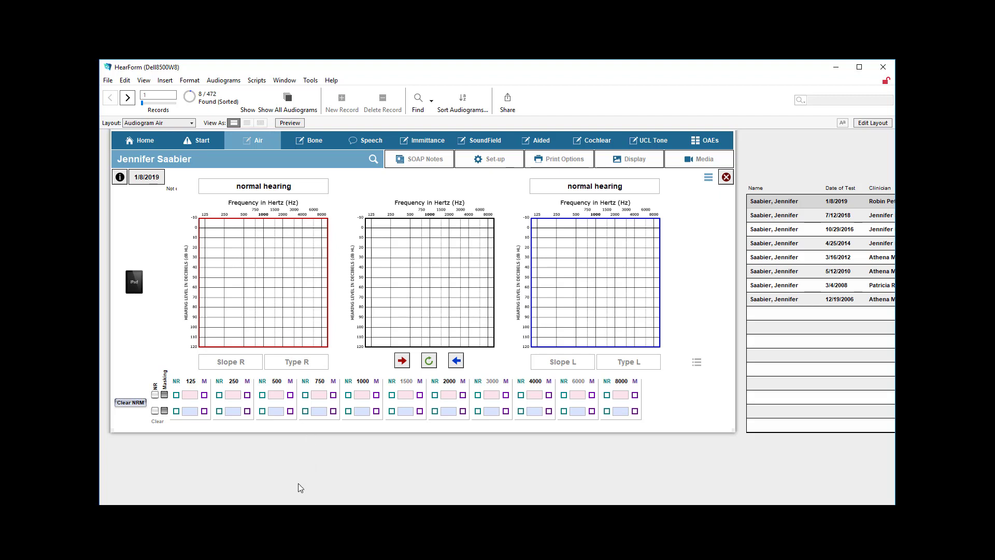
{"action": "left_click", "coordinate": [223, 239]}
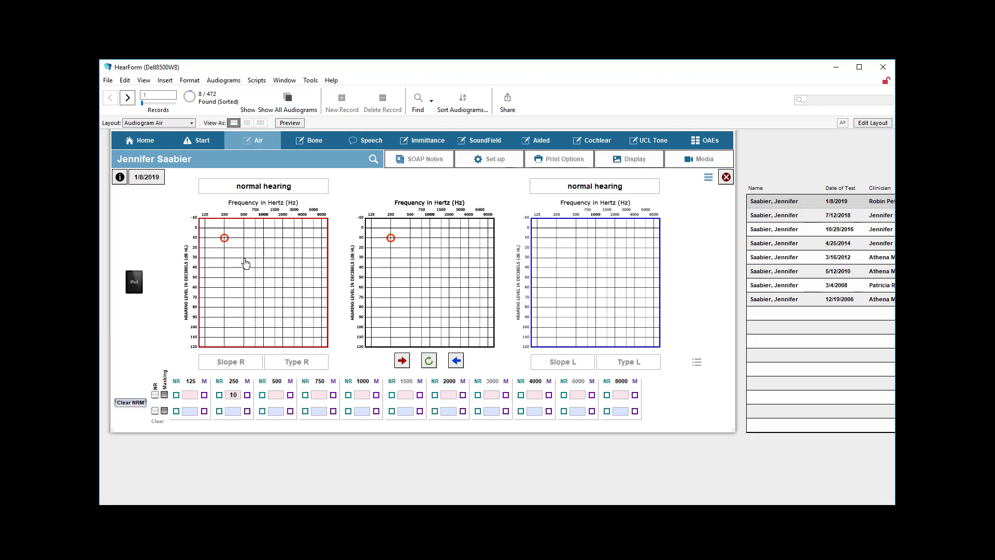
{"action": "left_click", "coordinate": [245, 259]}
{"action": "left_click", "coordinate": [263, 272]}
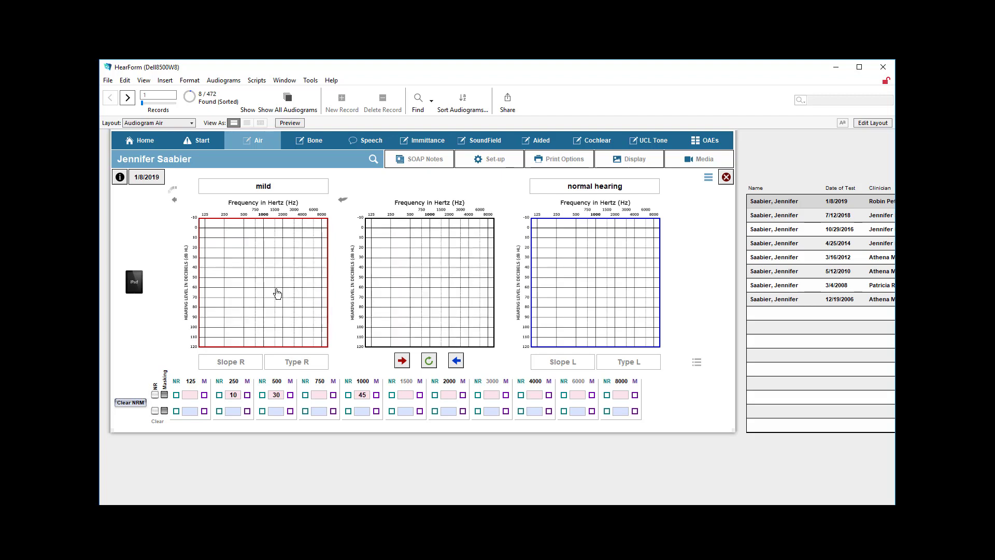
{"action": "left_click", "coordinate": [274, 288]}
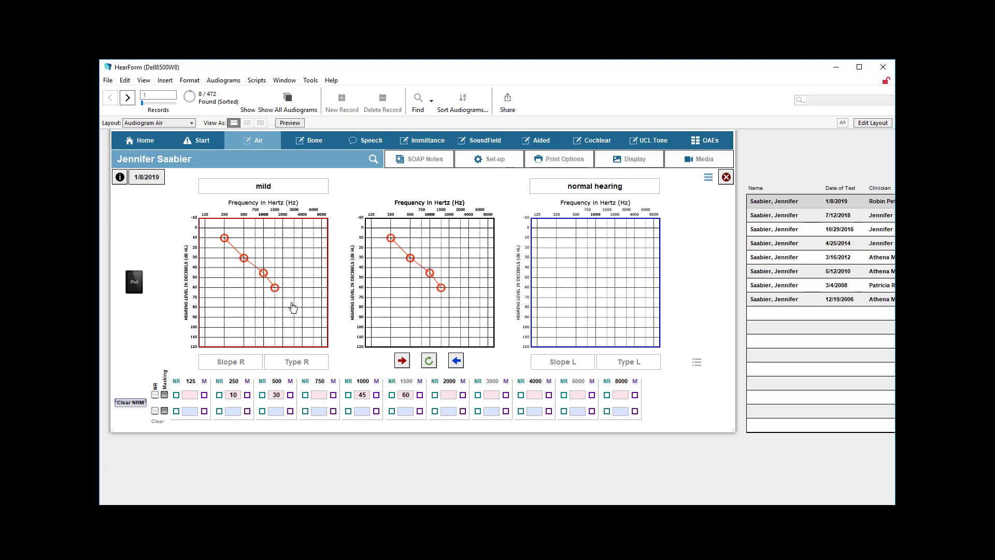
- Plot right-ear thresholds of 70, 75, 90, 70 and 60 dB at 2000, 3000, 4000, 6000 and 8000 Hz
{"action": "left_click", "coordinate": [283, 298]}
{"action": "left_click", "coordinate": [294, 302]}
{"action": "left_click", "coordinate": [302, 317]}
{"action": "left_click", "coordinate": [313, 297]}
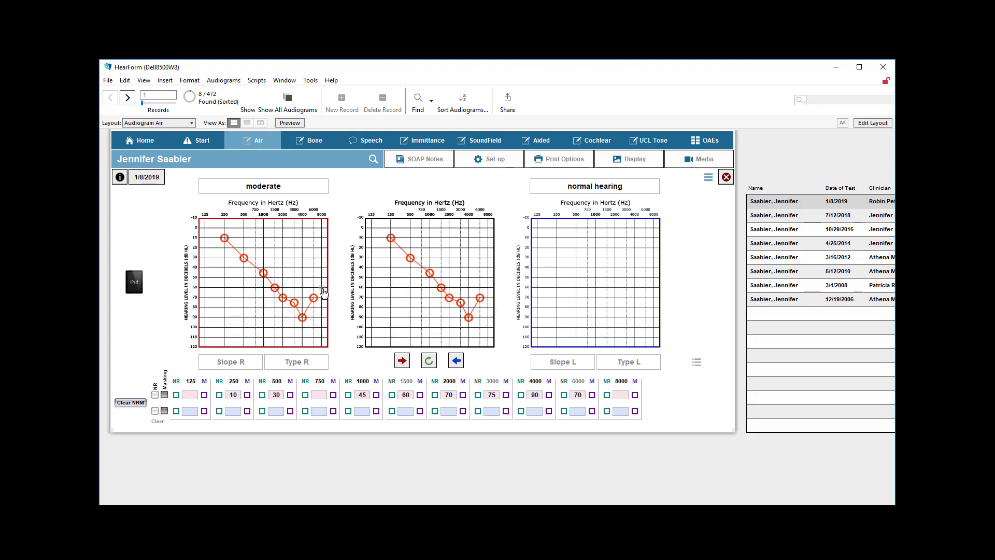
{"action": "left_click", "coordinate": [322, 289]}
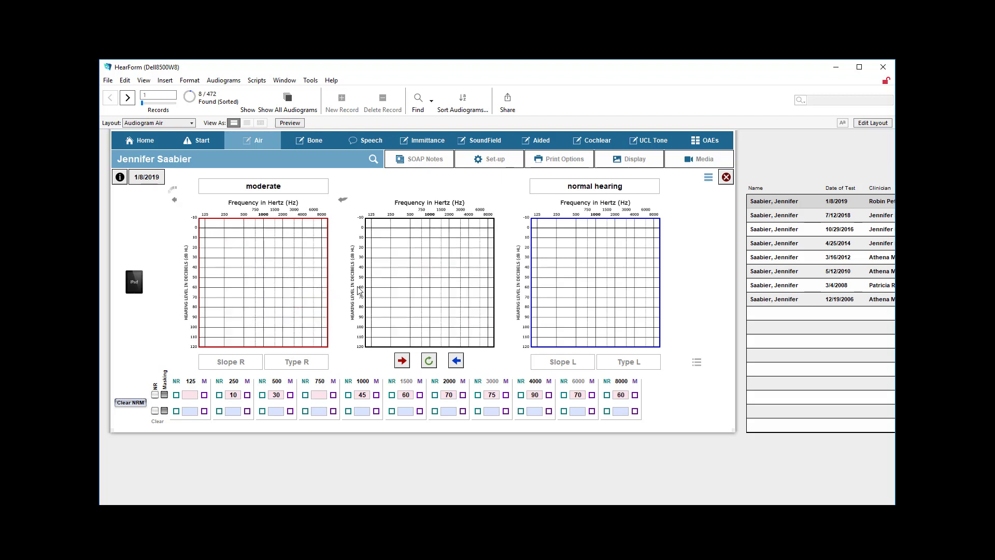
- Plot left-ear thresholds of 20, 35, 50 and 70 dB at 250, 500, 1000 and 1500 Hz
{"action": "left_click", "coordinate": [556, 248]}
{"action": "left_click", "coordinate": [575, 263]}
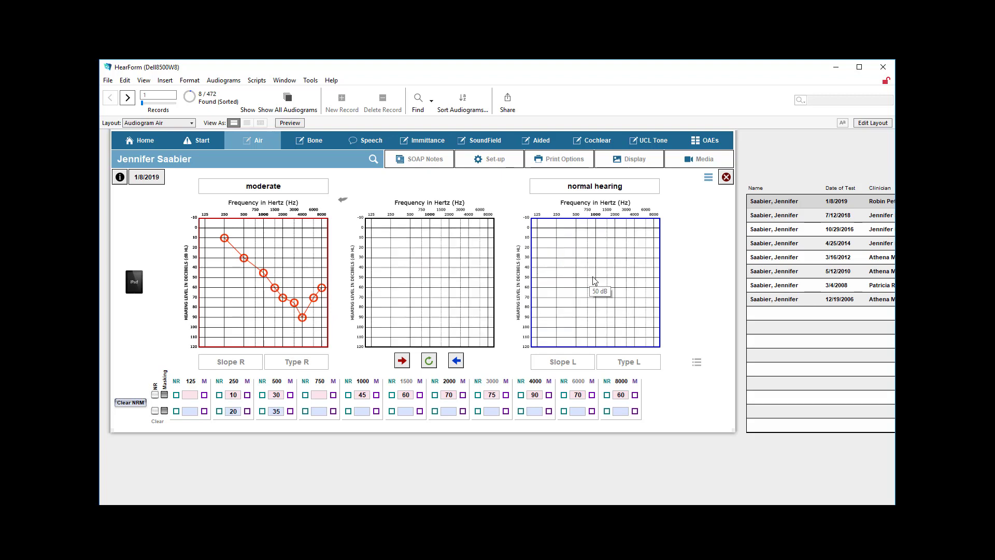
{"action": "left_click", "coordinate": [596, 278]}
{"action": "left_click", "coordinate": [607, 297]}
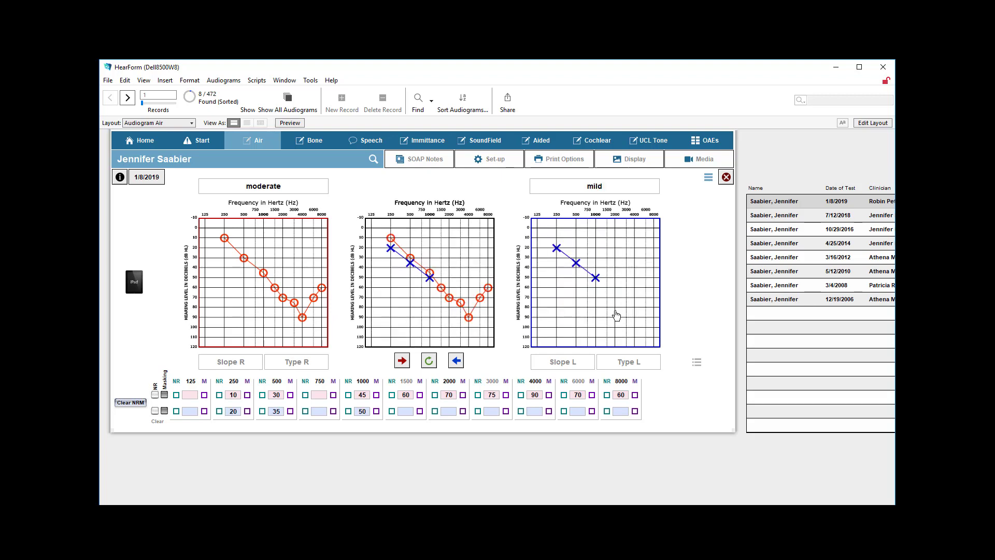
- Plot left-ear thresholds of 85, 95, 100, 95 and 75 dB at 2000, 3000, 4000, 6000 and 8000 Hz
{"action": "left_click", "coordinate": [615, 313]}
{"action": "left_click", "coordinate": [627, 322]}
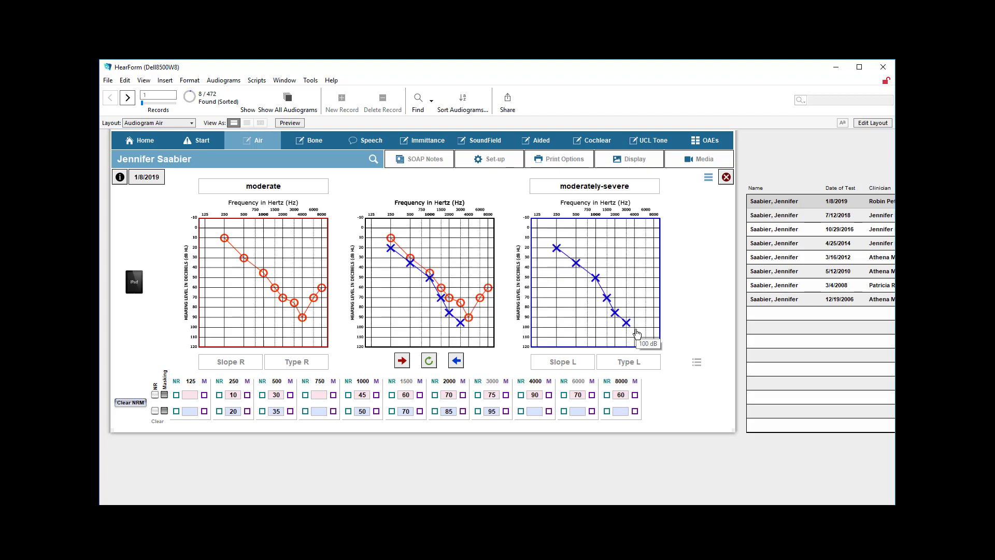
{"action": "left_click", "coordinate": [634, 327]}
{"action": "left_click", "coordinate": [645, 323]}
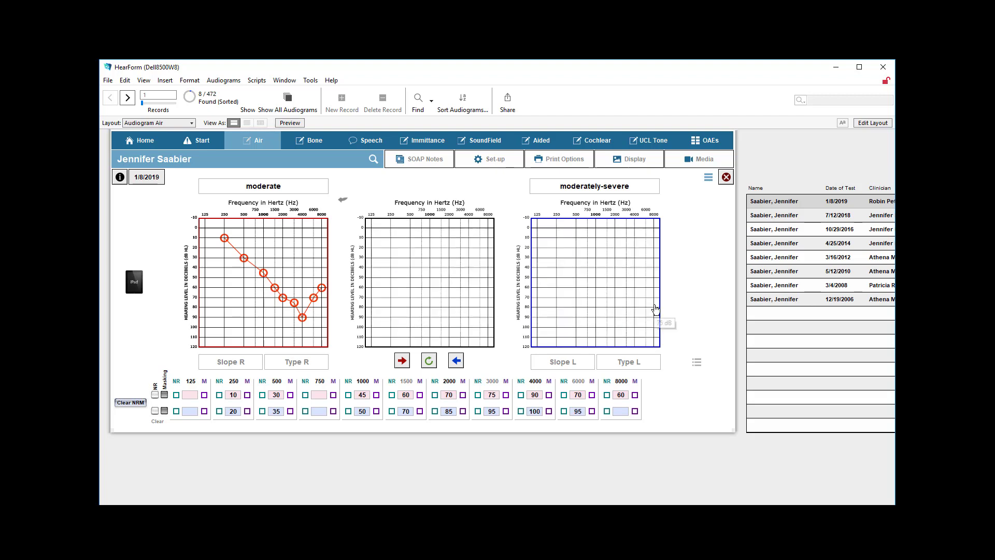
{"action": "left_click", "coordinate": [654, 303]}
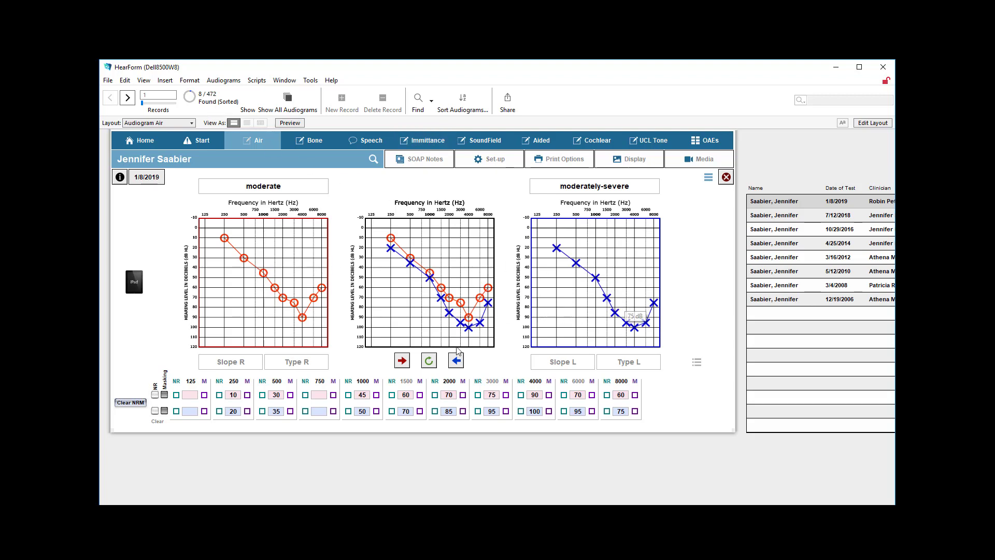
{"action": "left_click", "coordinate": [404, 364]}
{"action": "left_click", "coordinate": [406, 366]}
{"action": "left_click", "coordinate": [407, 367]}
{"action": "left_click", "coordinate": [456, 366]}
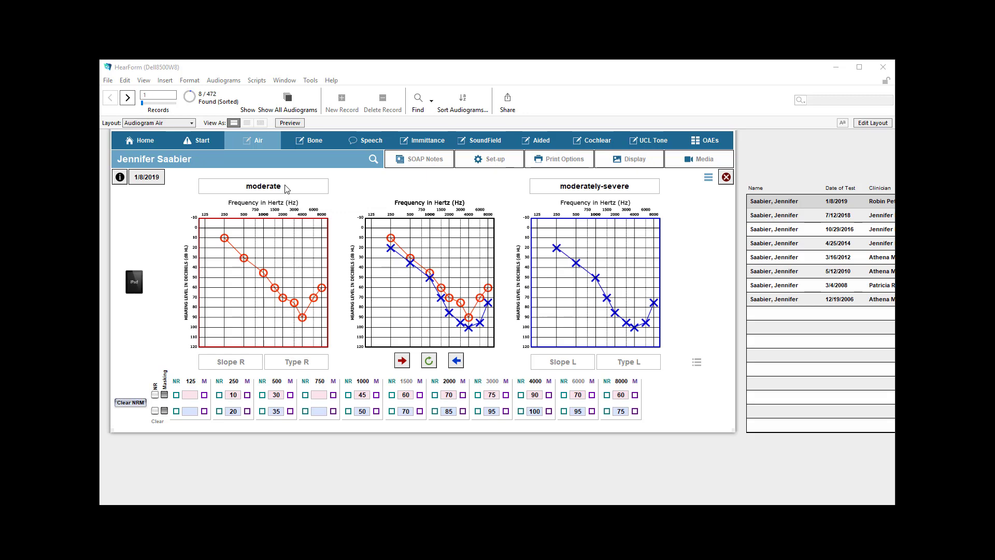
- Review the hearing loss degree formula and average pure tone options in part 2 of the audiogram set-up
{"action": "left_click", "coordinate": [482, 162]}
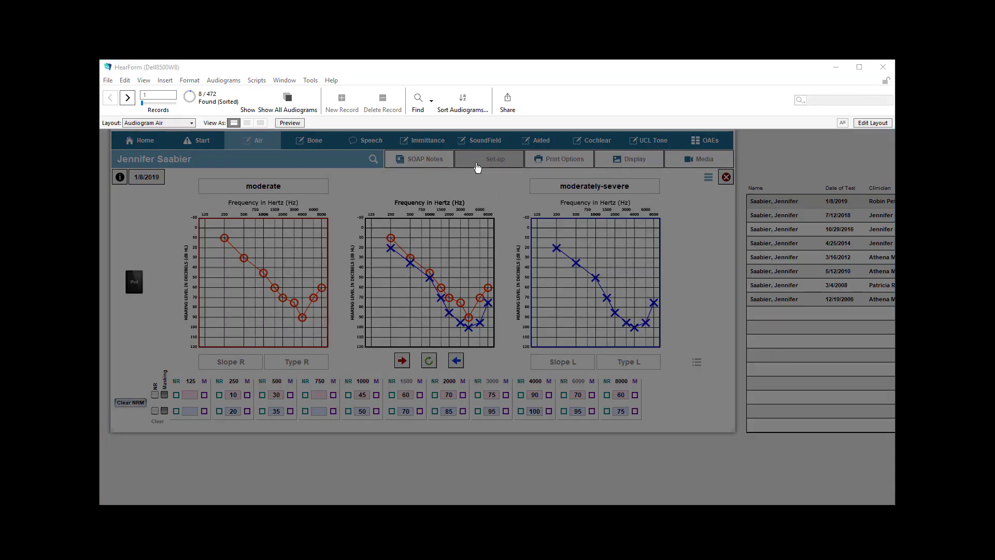
{"action": "left_click", "coordinate": [728, 225]}
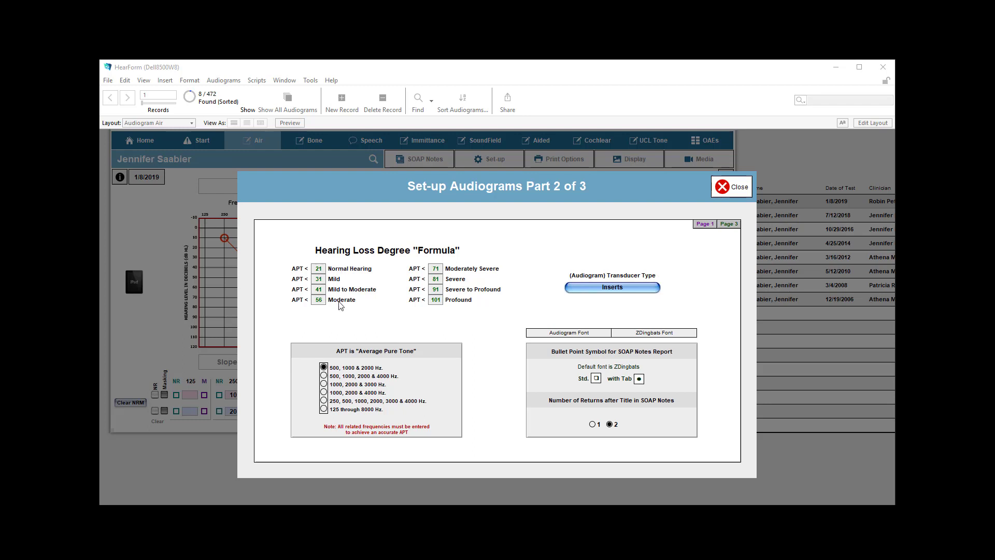
{"action": "left_click", "coordinate": [732, 192]}
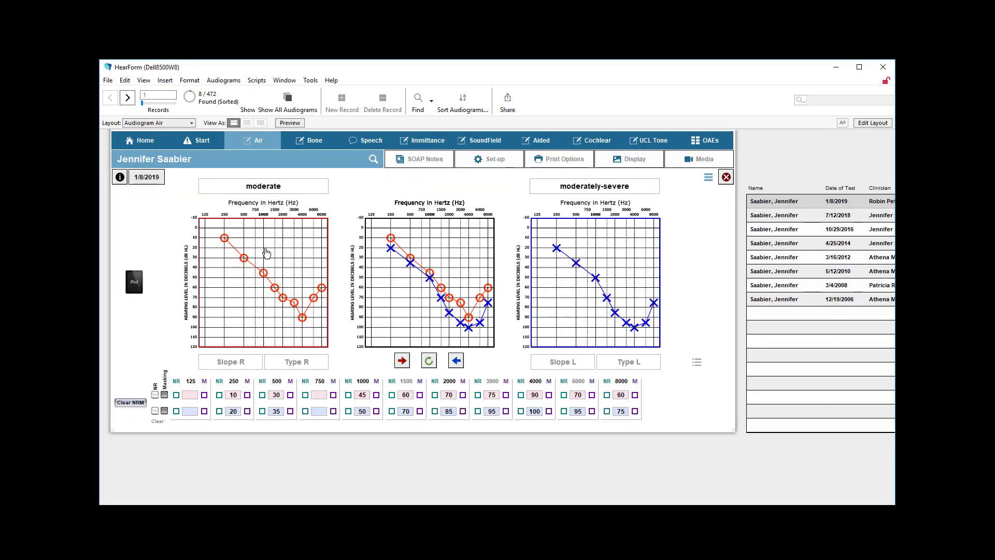
- Change the right-ear thresholds at 500, 1000, 1500, 2000 and 3000 Hz to 10 dB
{"action": "left_click", "coordinate": [244, 238]}
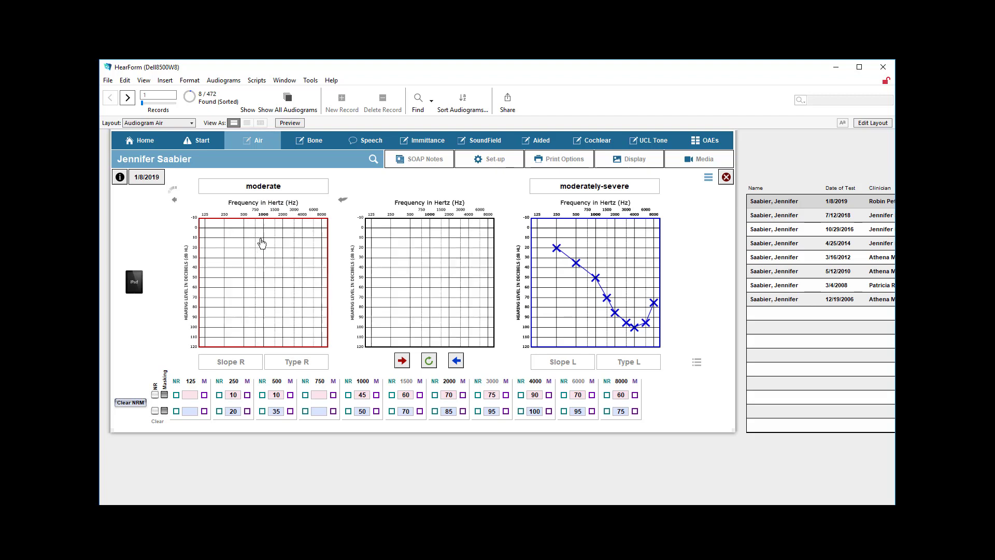
{"action": "left_click", "coordinate": [263, 238]}
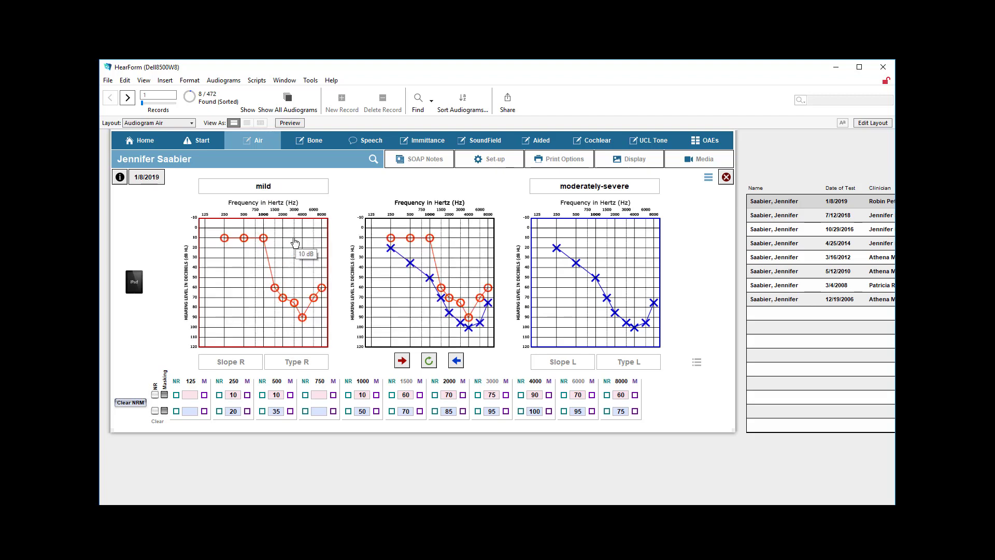
{"action": "left_click", "coordinate": [294, 239]}
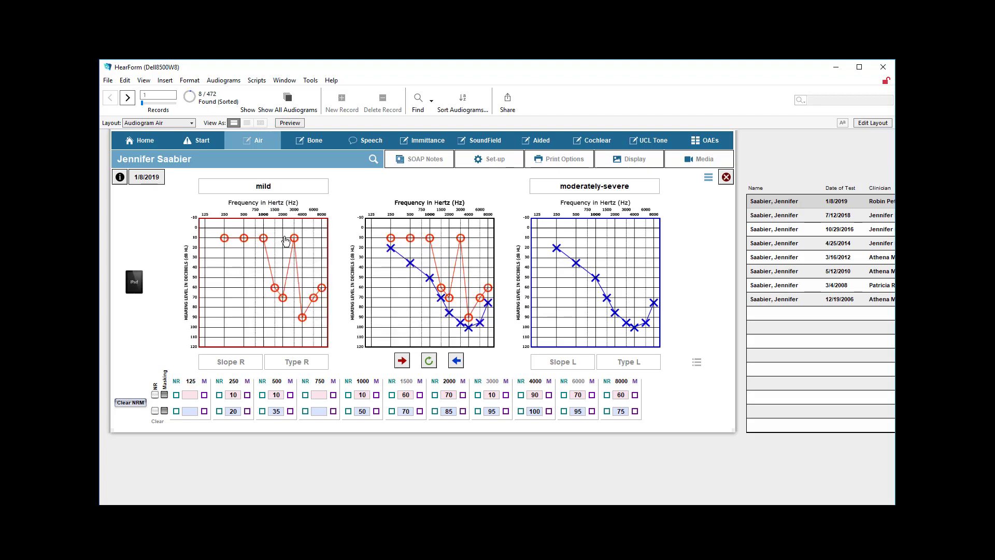
{"action": "left_click", "coordinate": [283, 238]}
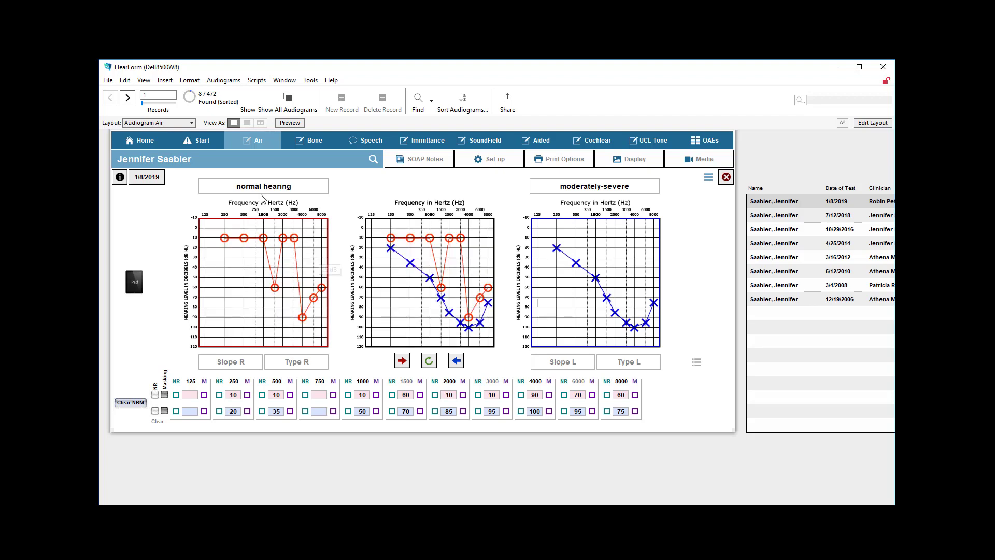
{"action": "left_click", "coordinate": [276, 238]}
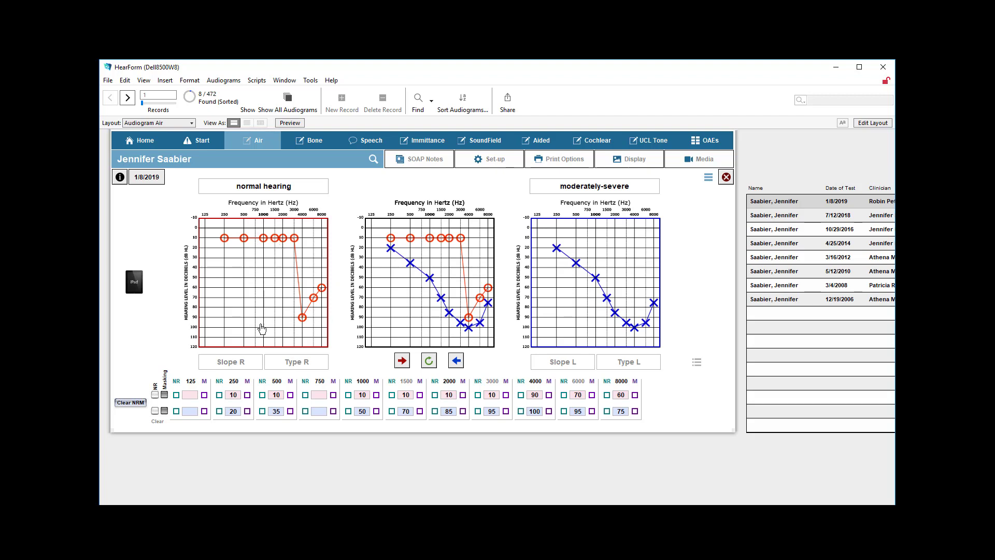
- Change the right-ear thresholds at 500, 1000 and 2000 Hz to 90 dB
{"action": "left_click", "coordinate": [243, 317]}
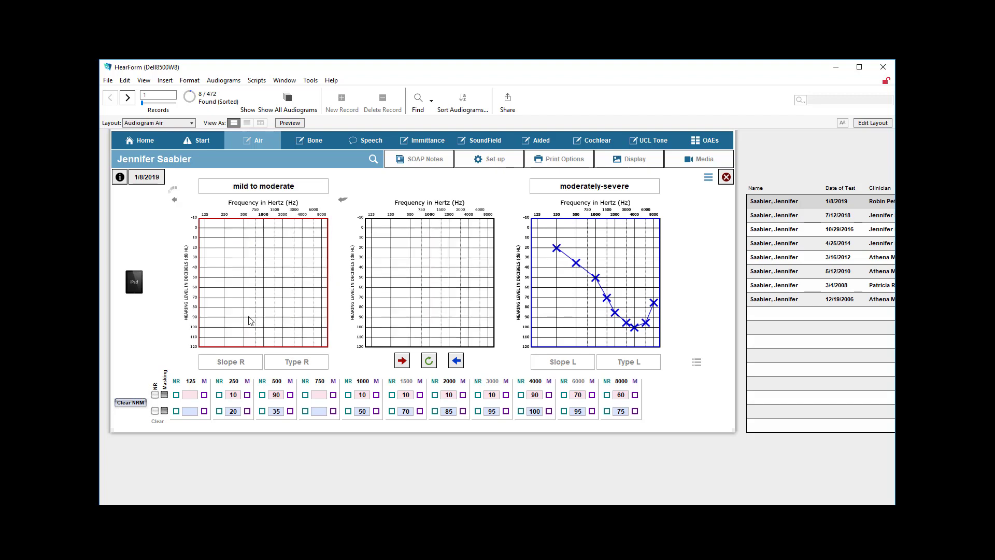
{"action": "left_click", "coordinate": [263, 317]}
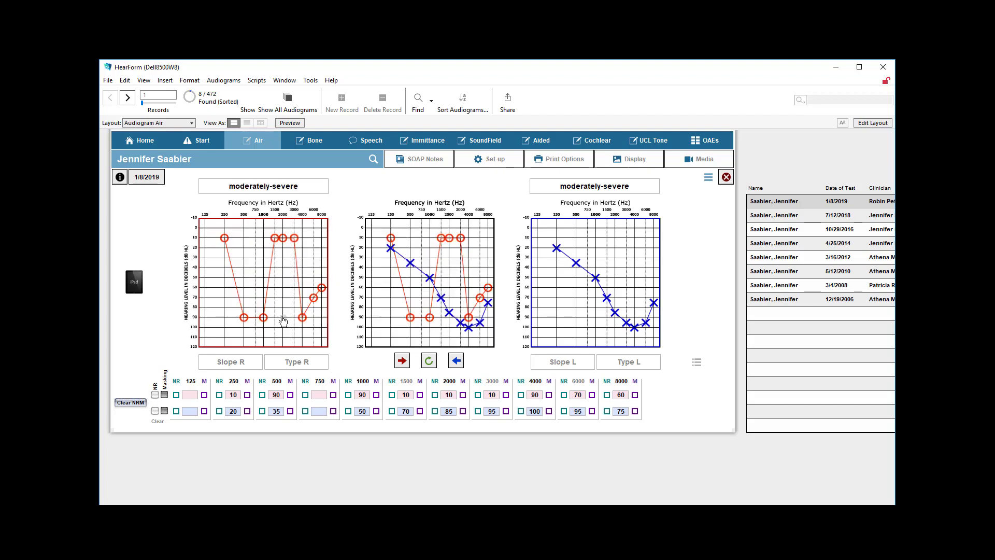
{"action": "left_click", "coordinate": [283, 318]}
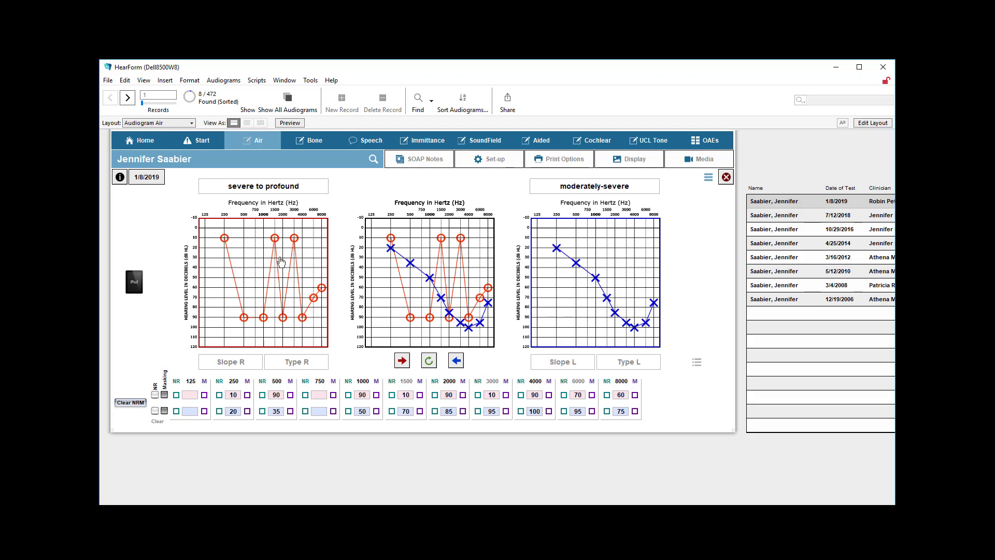
- Set the right ear's degree of hearing loss to severe and plot a 10 dB right-ear threshold at 750 Hz
{"action": "left_click", "coordinate": [272, 188]}
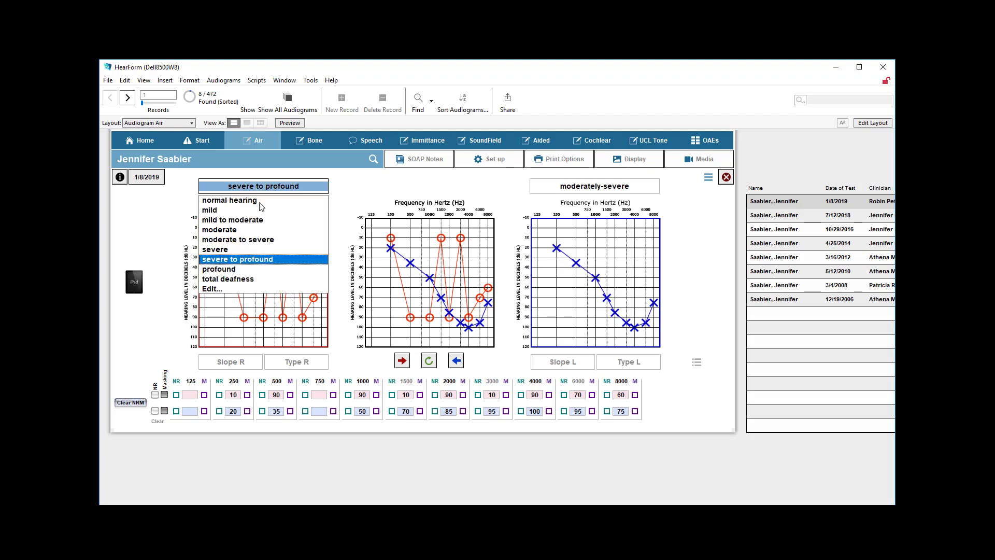
{"action": "left_click", "coordinate": [228, 250]}
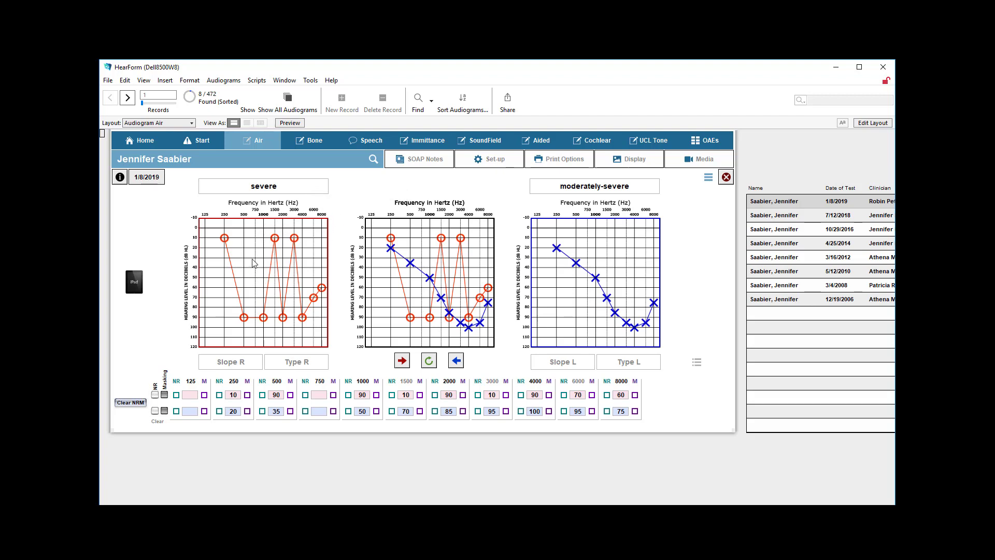
{"action": "left_click", "coordinate": [255, 238]}
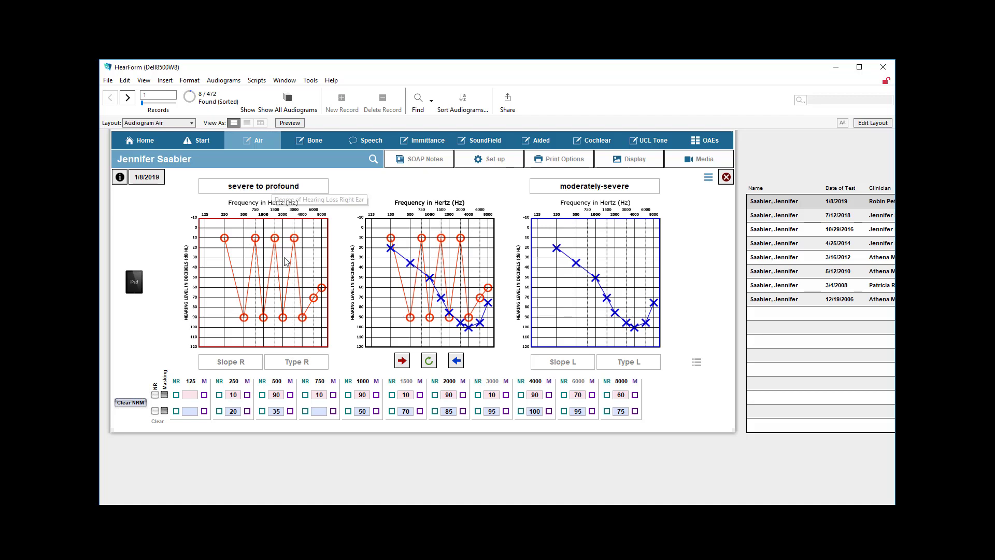
- Set the right ear's degree of hearing loss to profound
{"action": "left_click", "coordinate": [264, 186]}
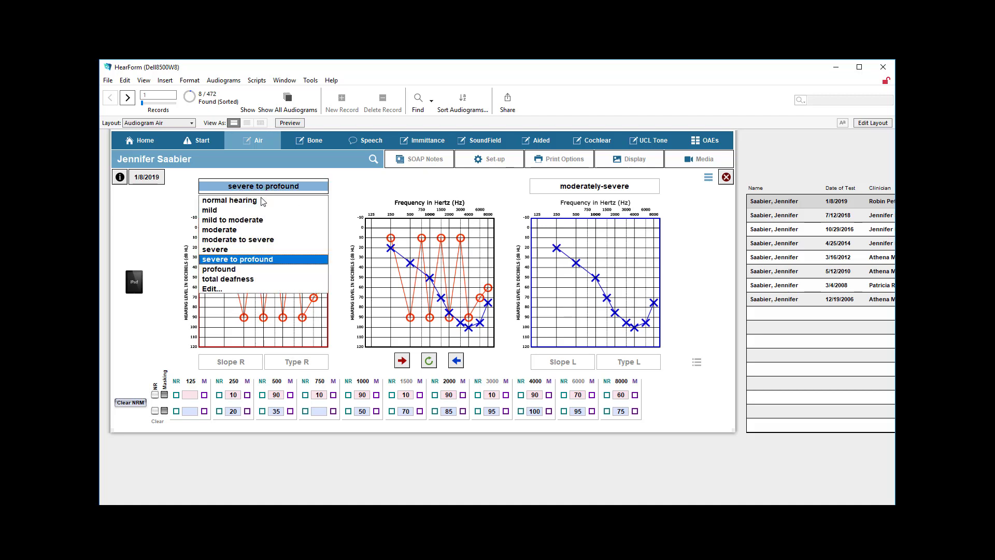
{"action": "left_click", "coordinate": [222, 264]}
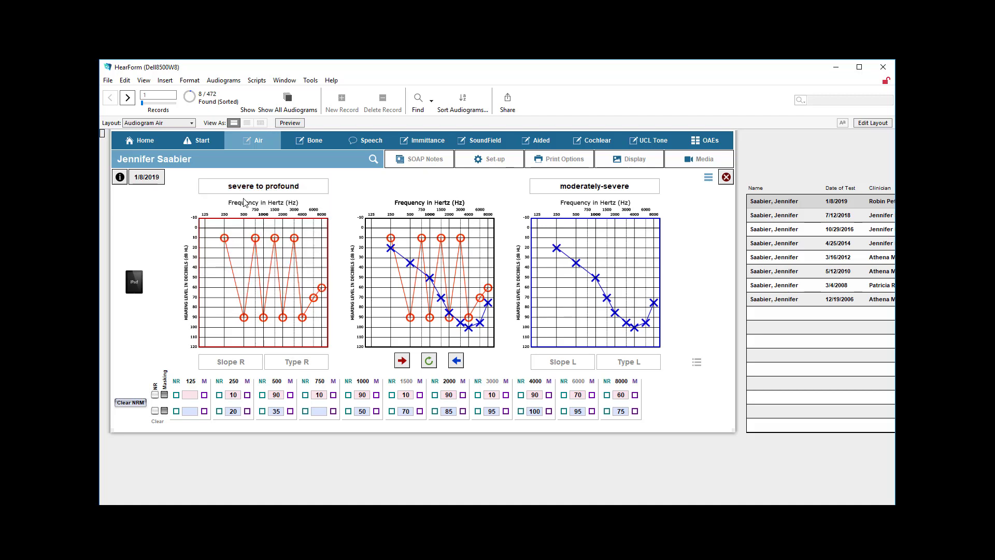
{"action": "left_click", "coordinate": [258, 187]}
{"action": "left_click", "coordinate": [234, 268]}
- Set the right ear's slope to Precipitous and its hearing loss type to Sensorineural
{"action": "left_click", "coordinate": [245, 363]}
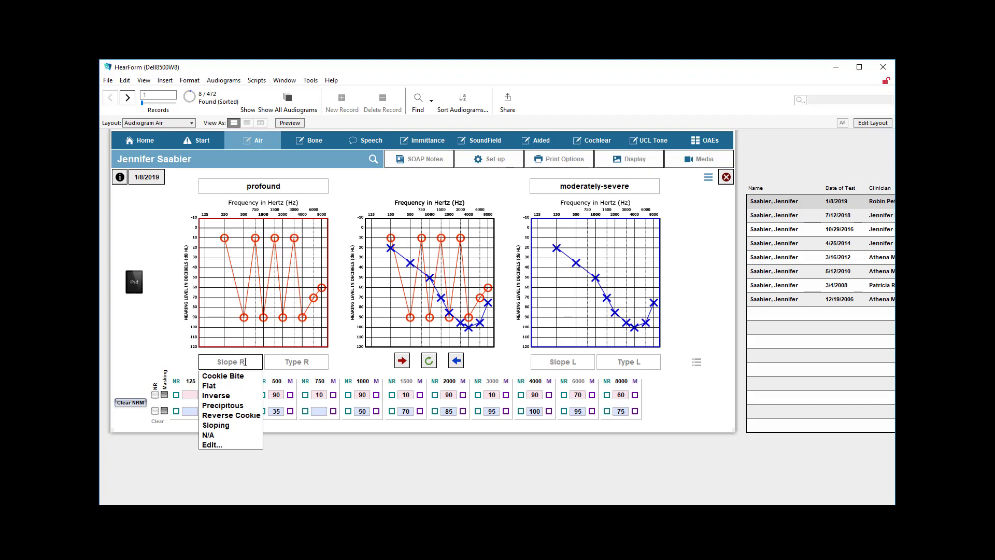
{"action": "left_click", "coordinate": [291, 360]}
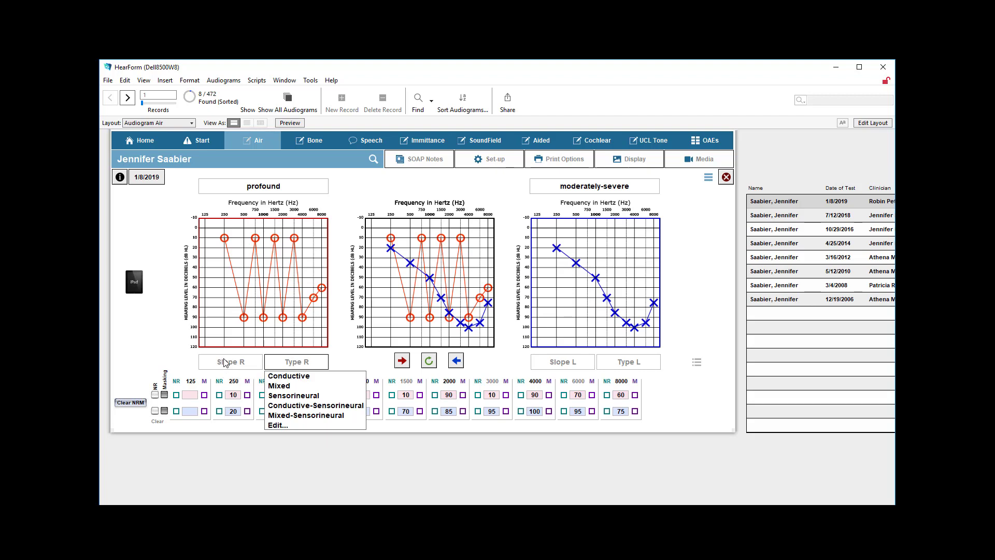
{"action": "left_click", "coordinate": [226, 362]}
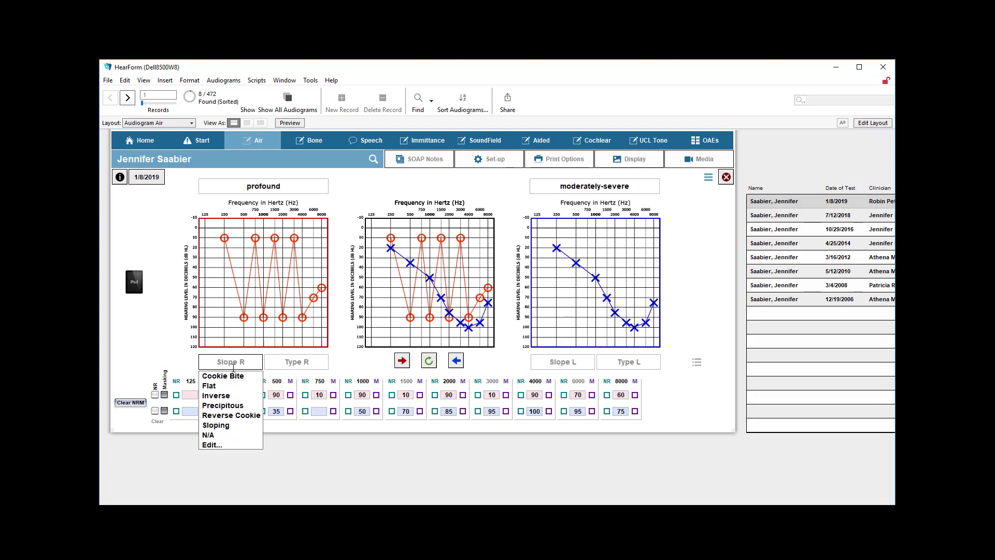
{"action": "left_click", "coordinate": [224, 407]}
{"action": "left_click", "coordinate": [345, 396]}
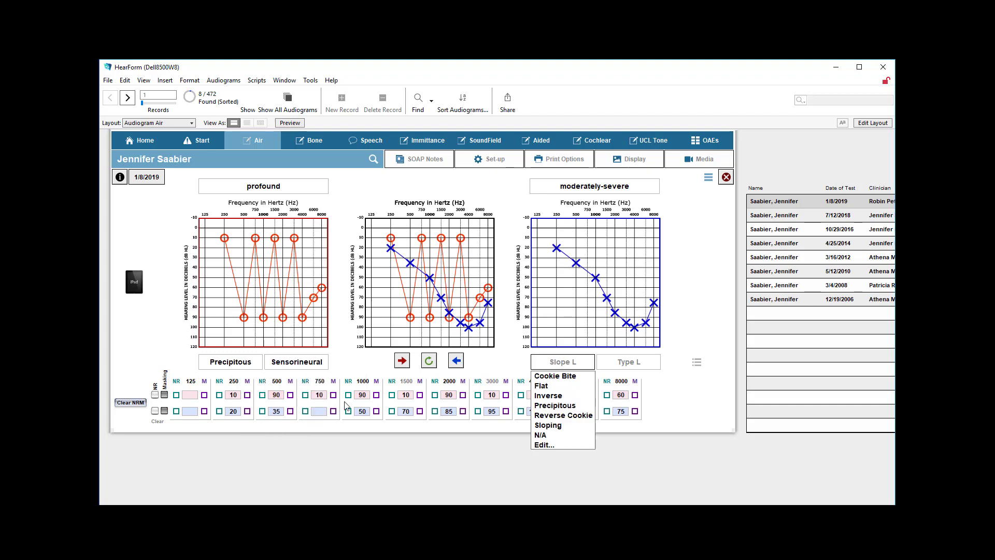
- Set the left ear's slope to Precipitous
{"action": "left_click", "coordinate": [556, 397]}
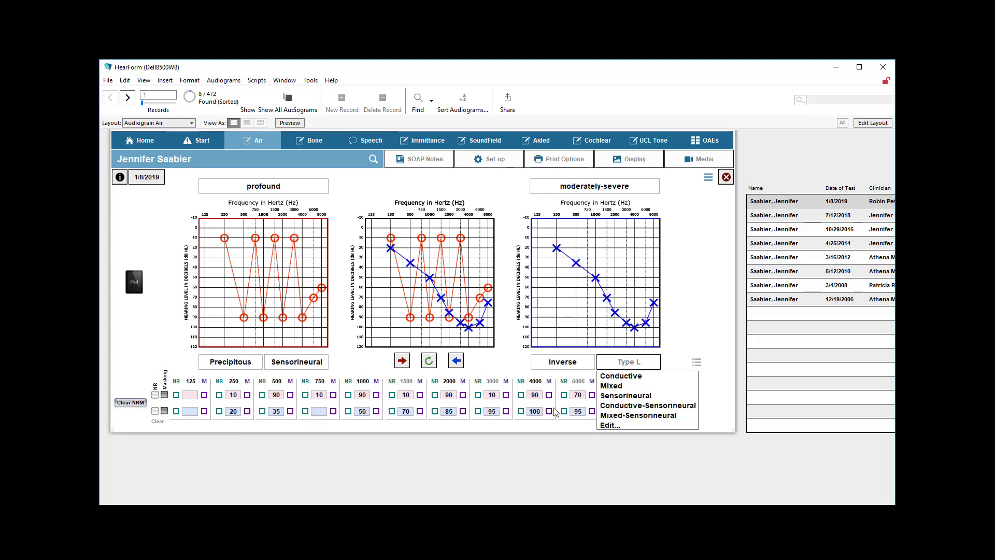
{"action": "left_click", "coordinate": [559, 363]}
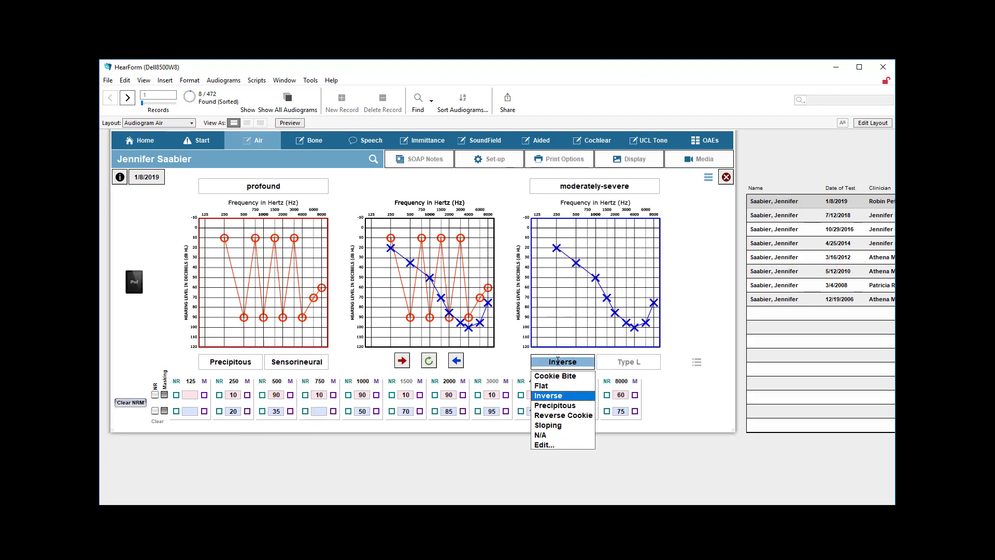
{"action": "left_click", "coordinate": [554, 406]}
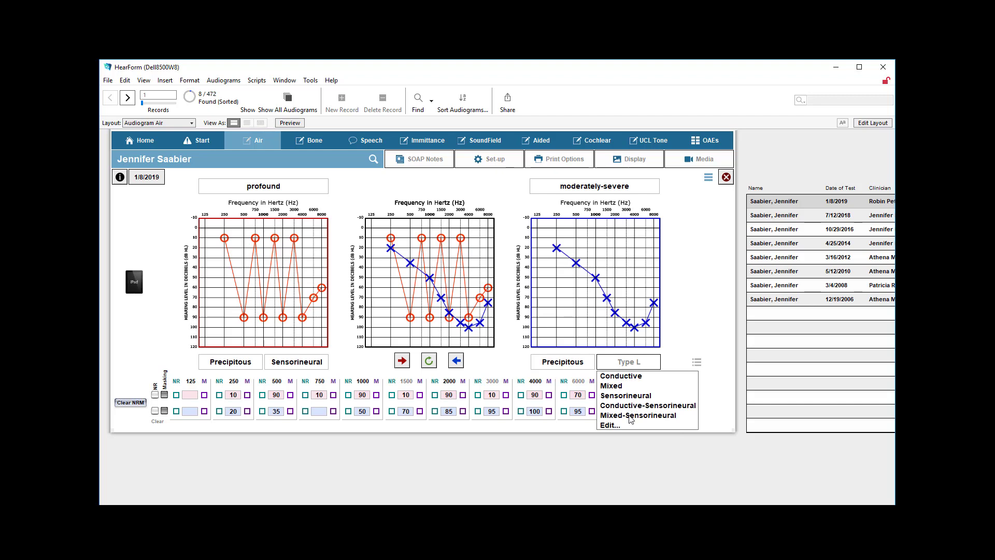
- Set the left ear's hearing loss type to Mixed-Sensorineural
{"action": "left_click", "coordinate": [631, 416]}
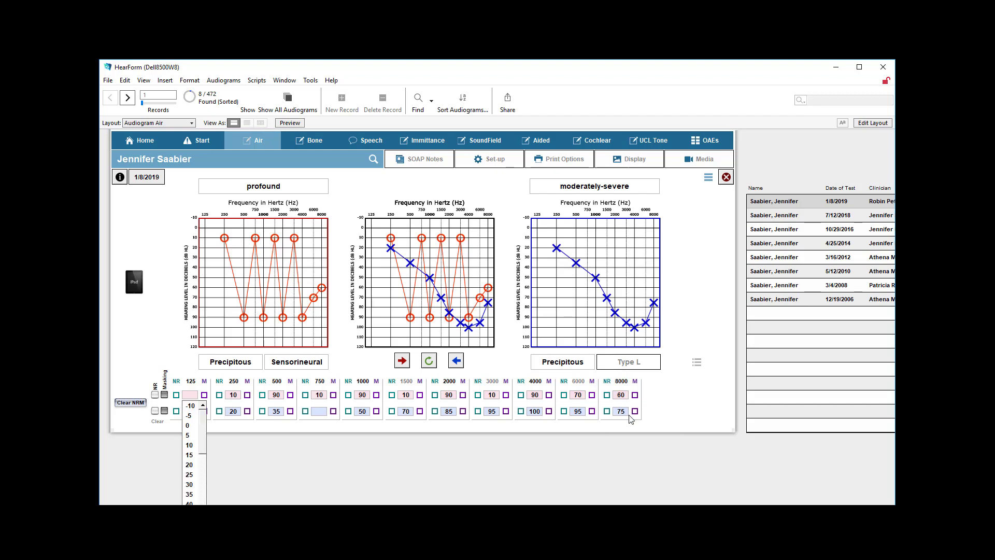
{"action": "left_click", "coordinate": [682, 391]}
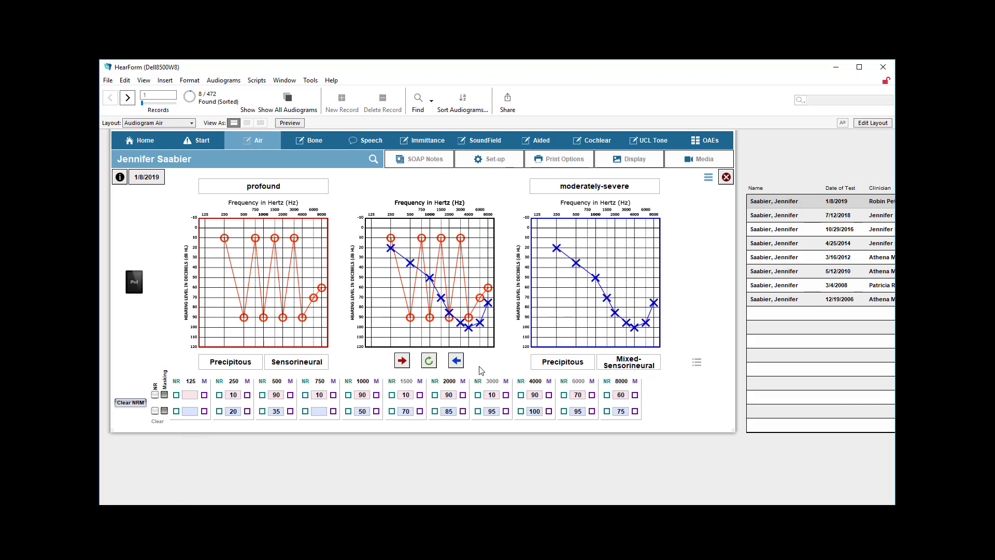
- Hide the right ear's air-conduction scores on the audiogram and show them again
{"action": "mouse_move", "coordinate": [643, 332]}
{"action": "left_click", "coordinate": [697, 363]}
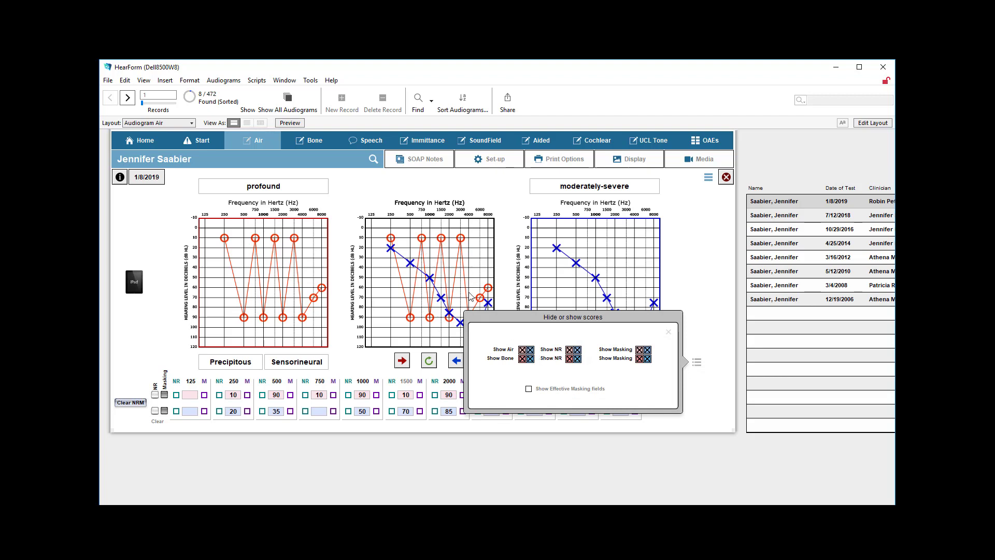
{"action": "left_click", "coordinate": [523, 350]}
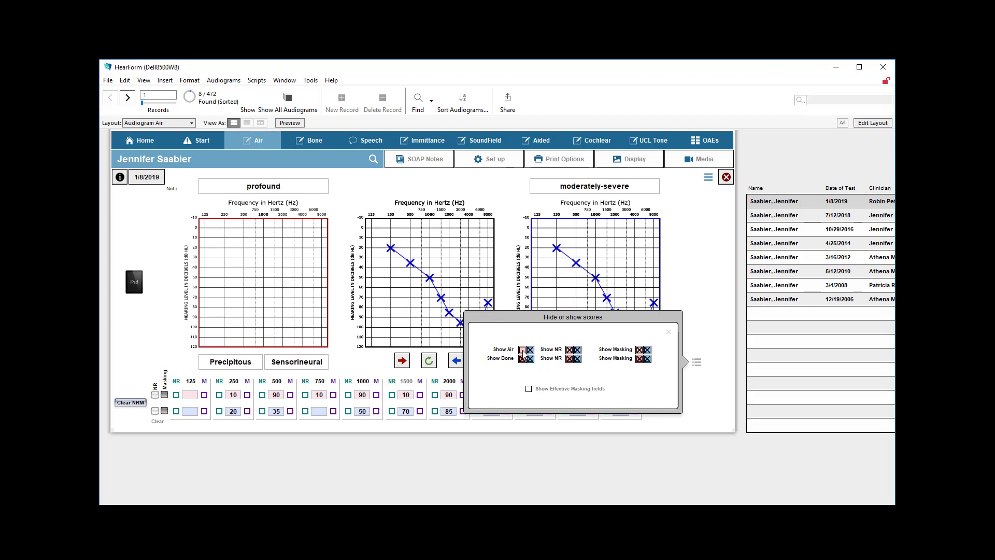
{"action": "left_click", "coordinate": [523, 351]}
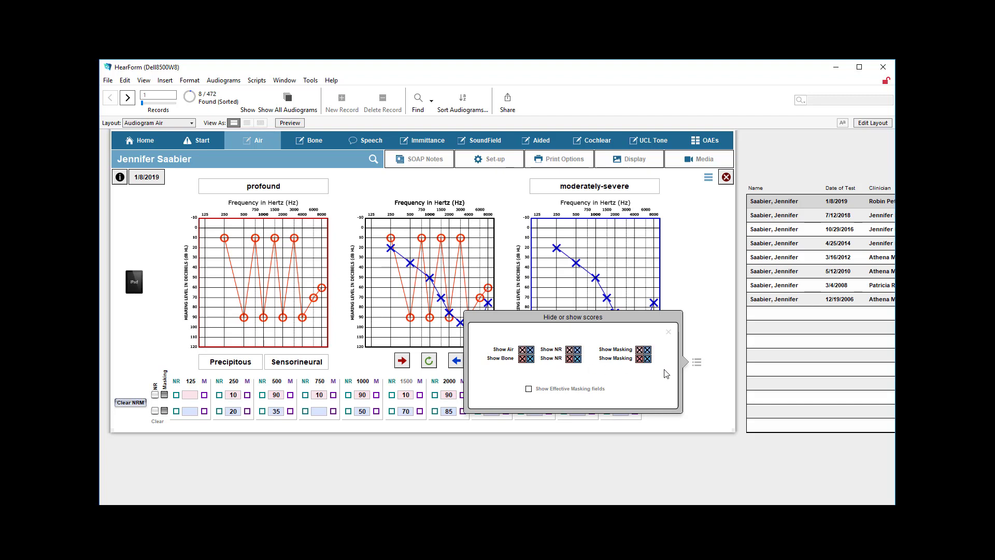
- Show the effective masking fields and open the right ear's masking level choices at 250 Hz
{"action": "left_click", "coordinate": [529, 390]}
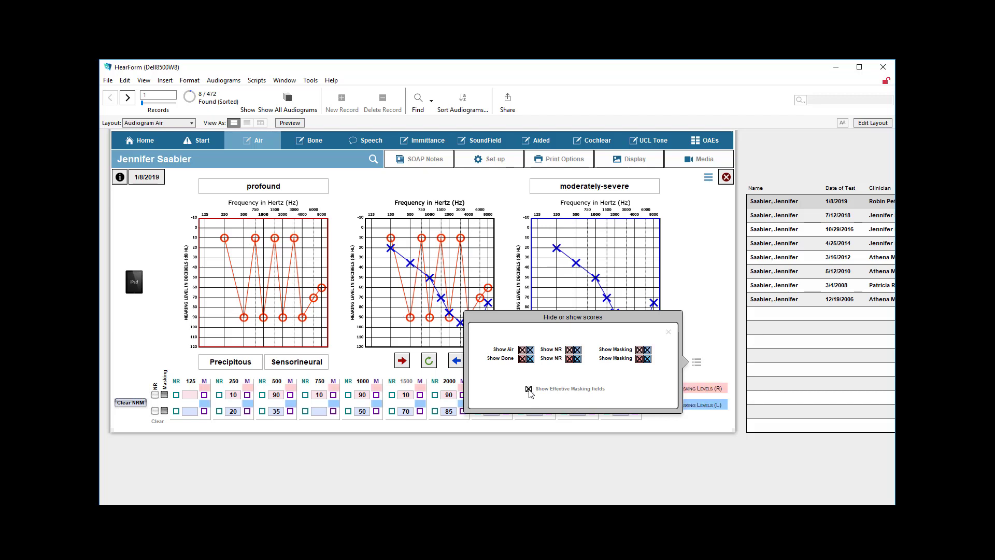
{"action": "left_click", "coordinate": [669, 332]}
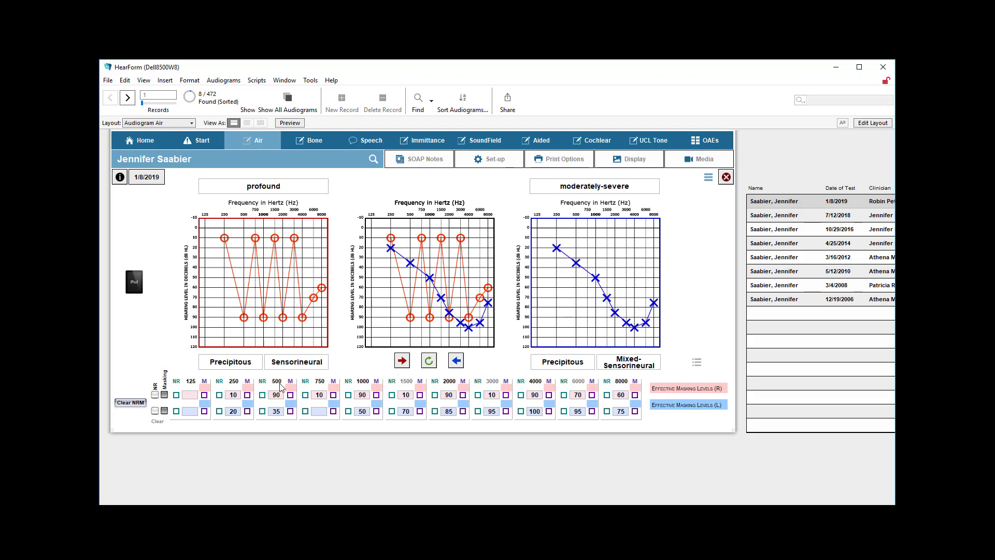
{"action": "left_click", "coordinate": [247, 387]}
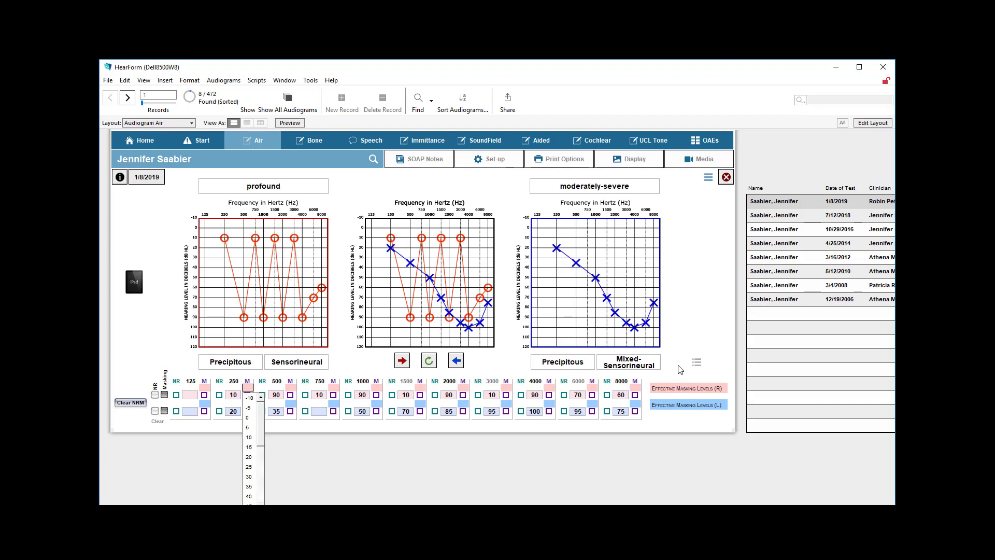
- Hide the effective masking fields again and close the score display options
{"action": "left_click", "coordinate": [697, 362]}
{"action": "left_click", "coordinate": [696, 361]}
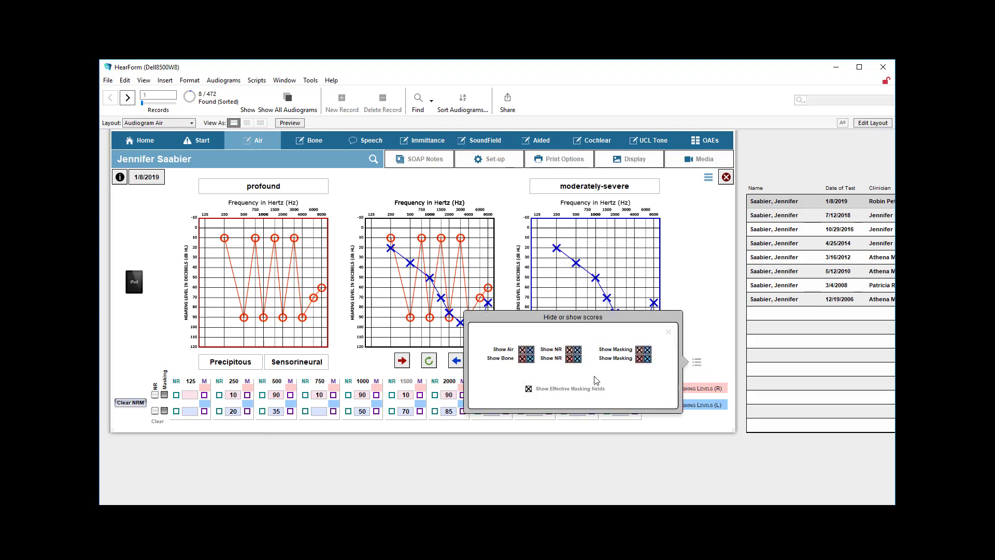
{"action": "left_click", "coordinate": [528, 389]}
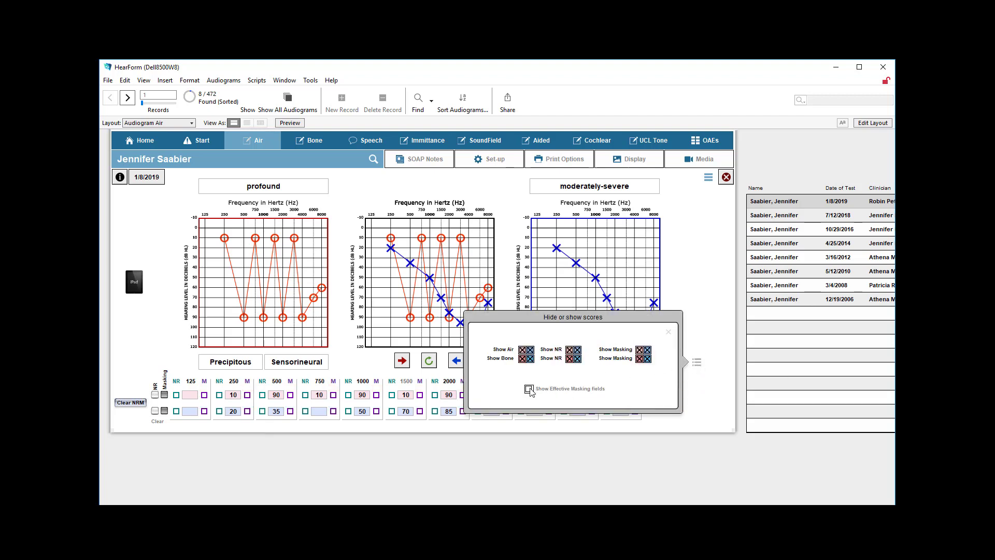
{"action": "left_click", "coordinate": [671, 334]}
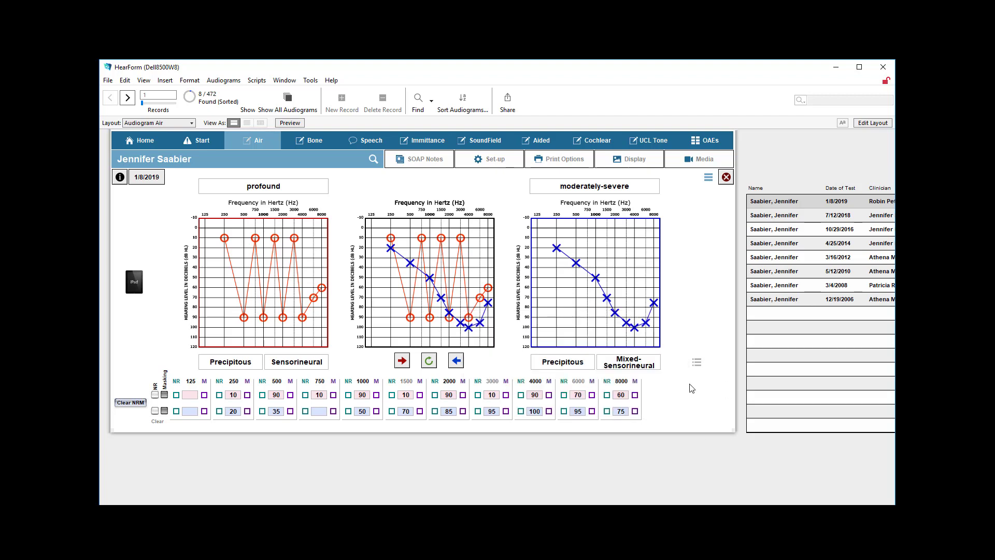
- Set the right ear's thresholds to 40 dB at 250 Hz and 60 dB at 500 Hz
{"action": "left_click", "coordinate": [237, 396]}
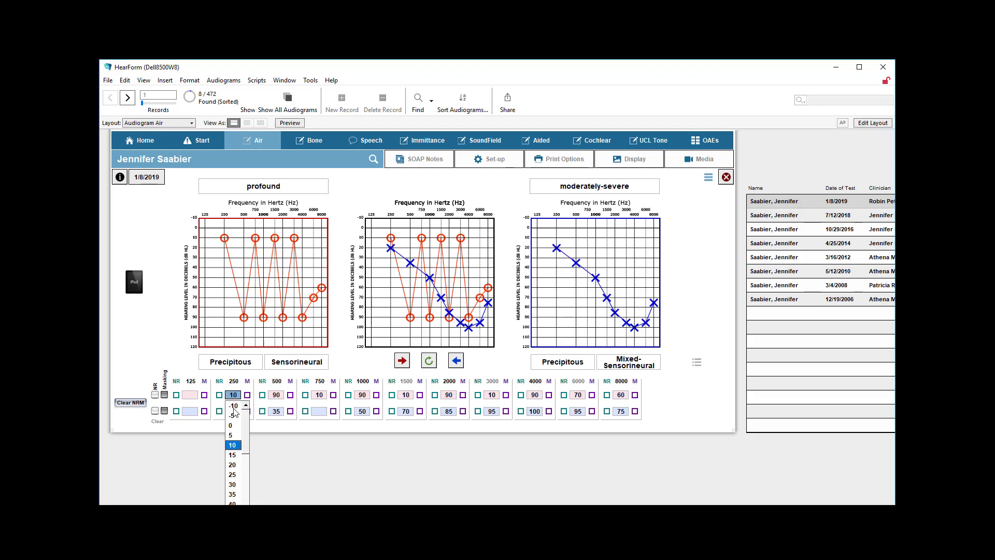
{"action": "left_click", "coordinate": [239, 502]}
{"action": "key", "text": "Tab"}
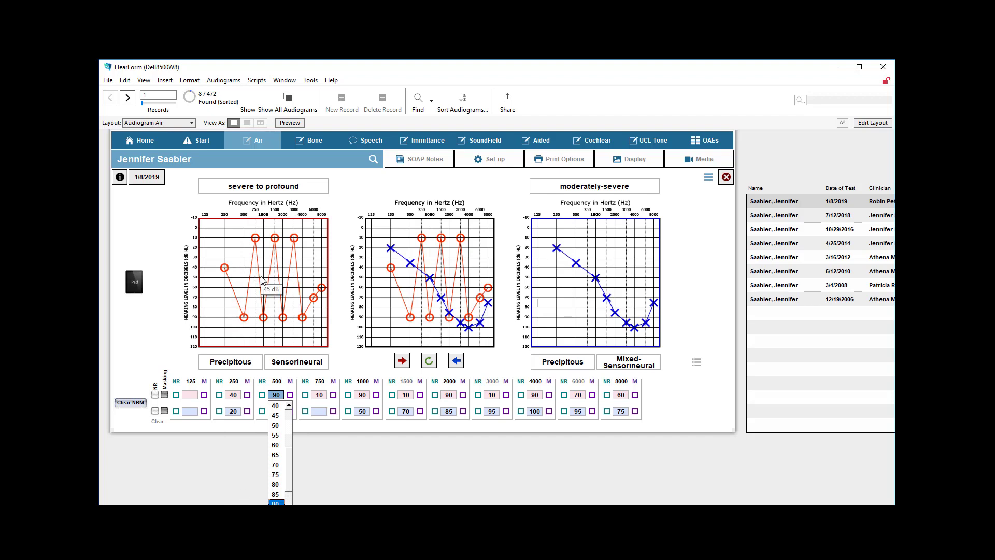
{"action": "left_click", "coordinate": [282, 444]}
{"action": "key", "text": "Tab"}
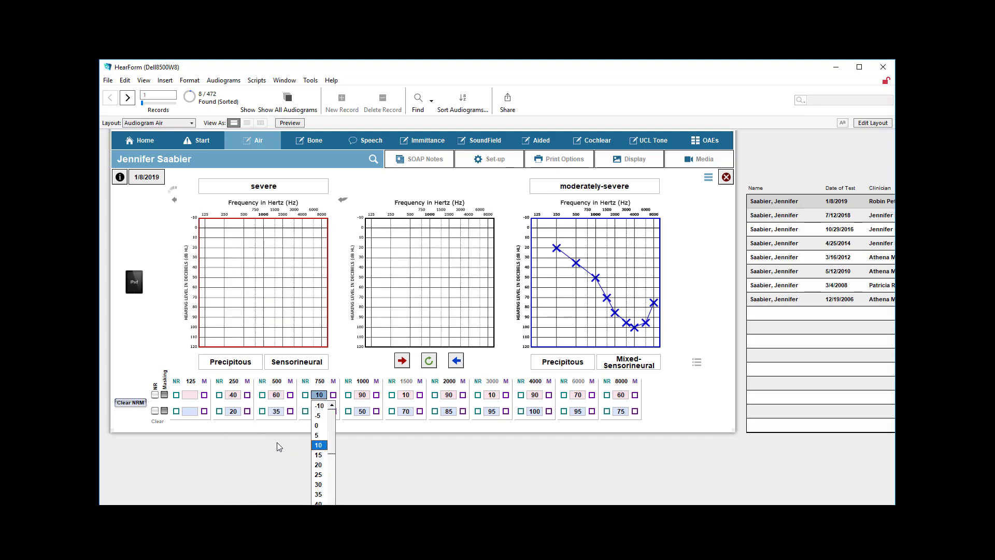
- Set the right ear's thresholds to 20 dB at 750 Hz, 55 dB at 1000 Hz and 30 dB at 1500 Hz
{"action": "left_click", "coordinate": [319, 464]}
{"action": "key", "text": "Tab"}
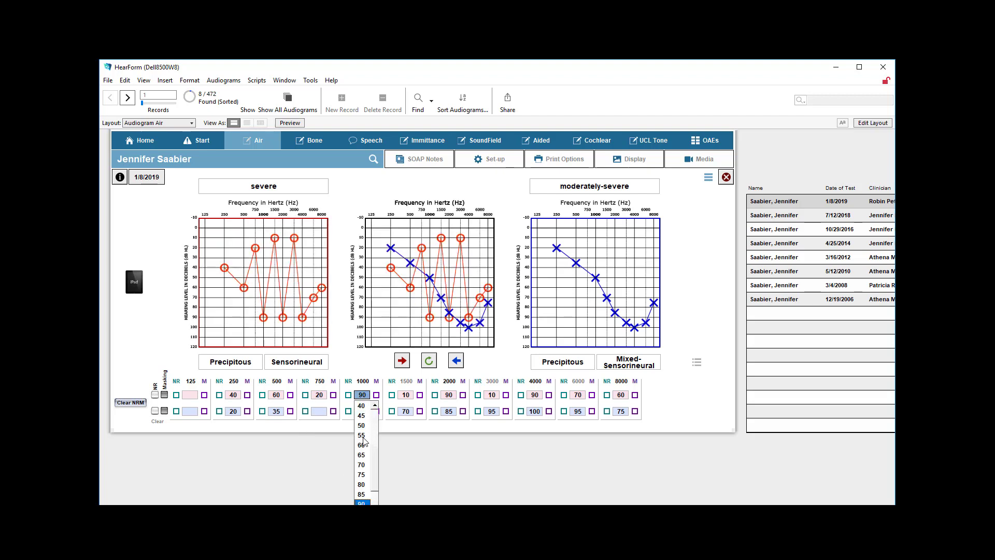
{"action": "left_click", "coordinate": [363, 436]}
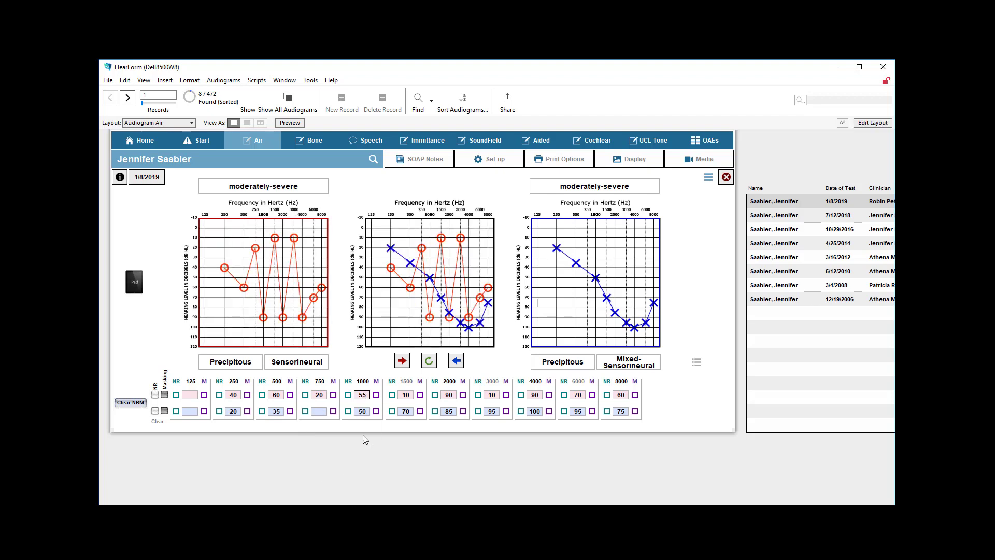
{"action": "key", "text": "Tab"}
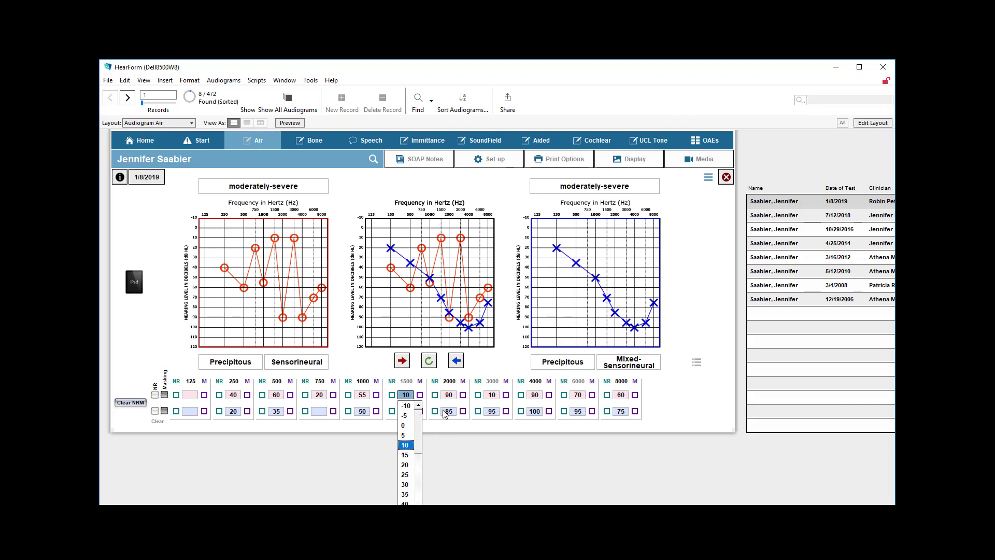
{"action": "left_click", "coordinate": [404, 484]}
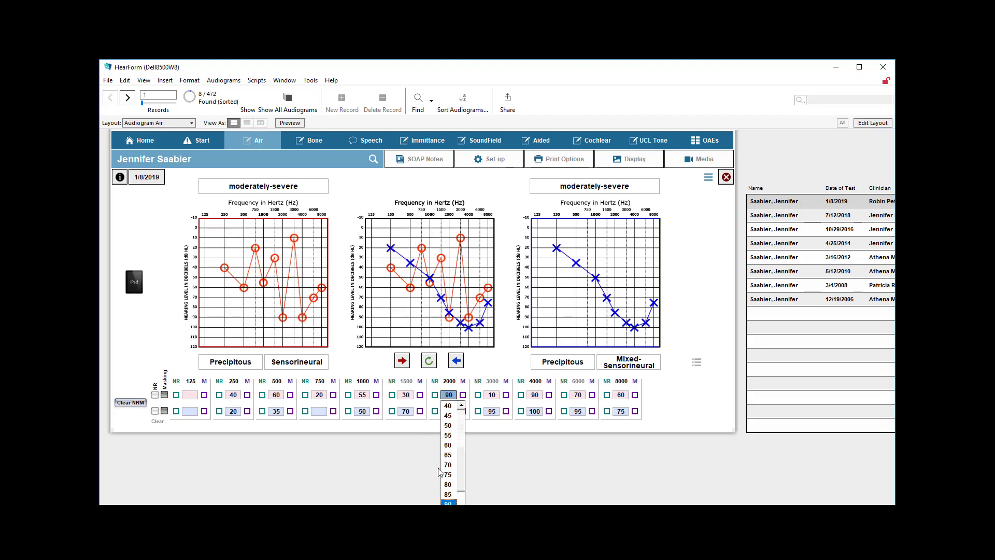
- Try no-response and masking marks on the right ear's thresholds and clear all masking and no-response indications
{"action": "left_click", "coordinate": [220, 396]}
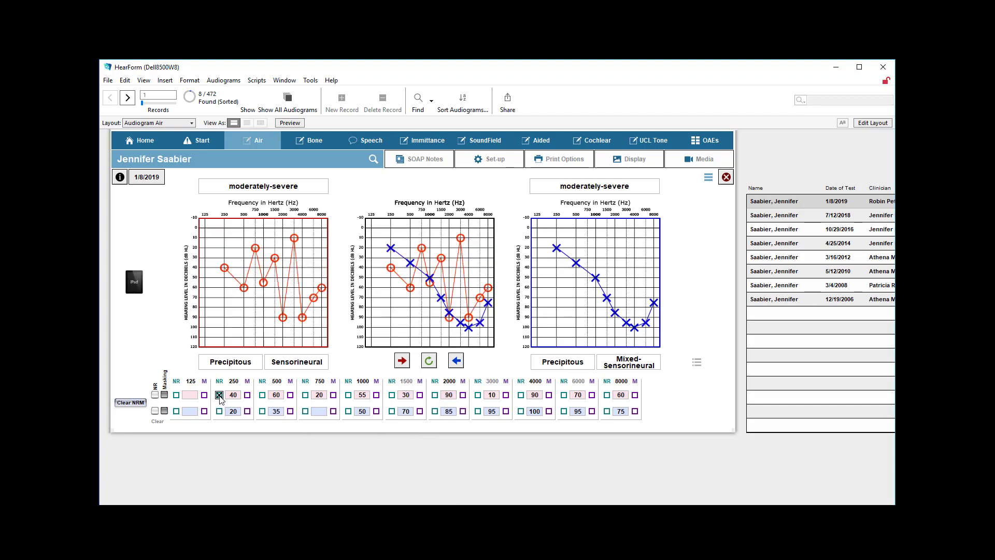
{"action": "left_click", "coordinate": [220, 396]}
{"action": "left_click", "coordinate": [165, 396]}
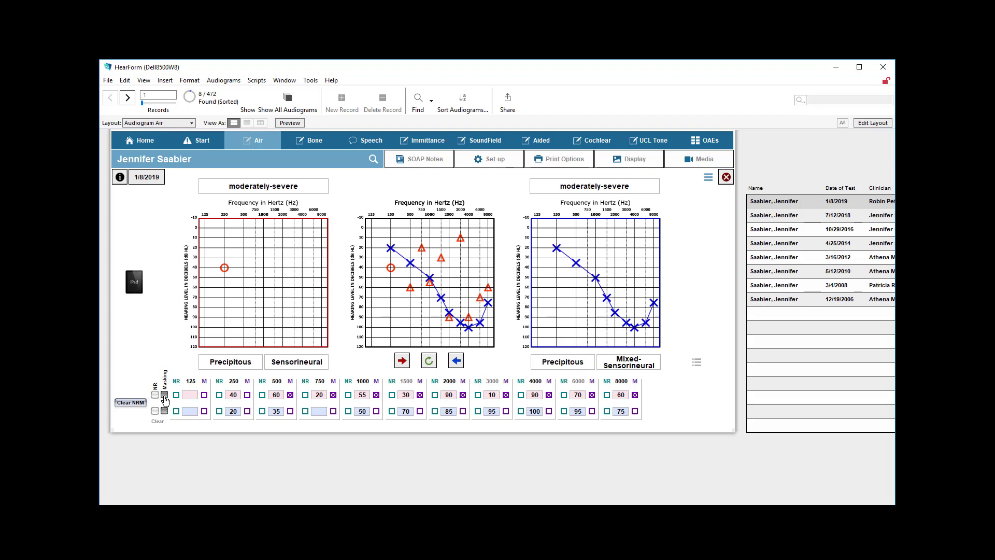
{"action": "left_click", "coordinate": [164, 396]}
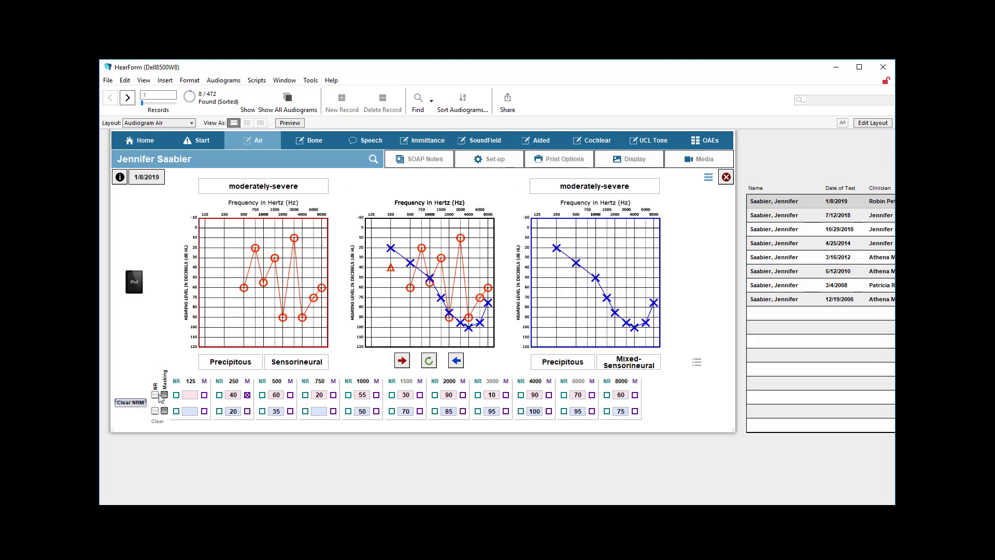
{"action": "left_click", "coordinate": [137, 405]}
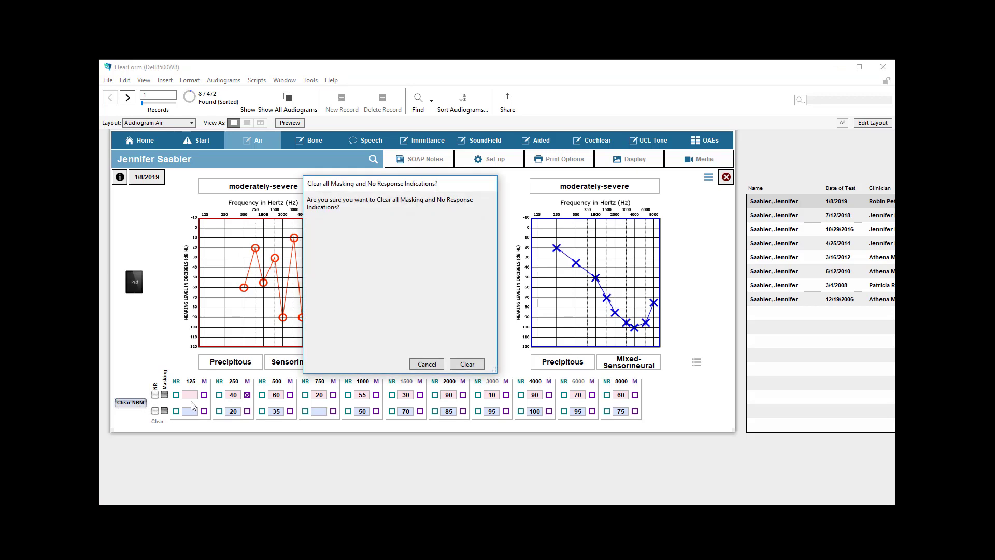
{"action": "left_click", "coordinate": [472, 366]}
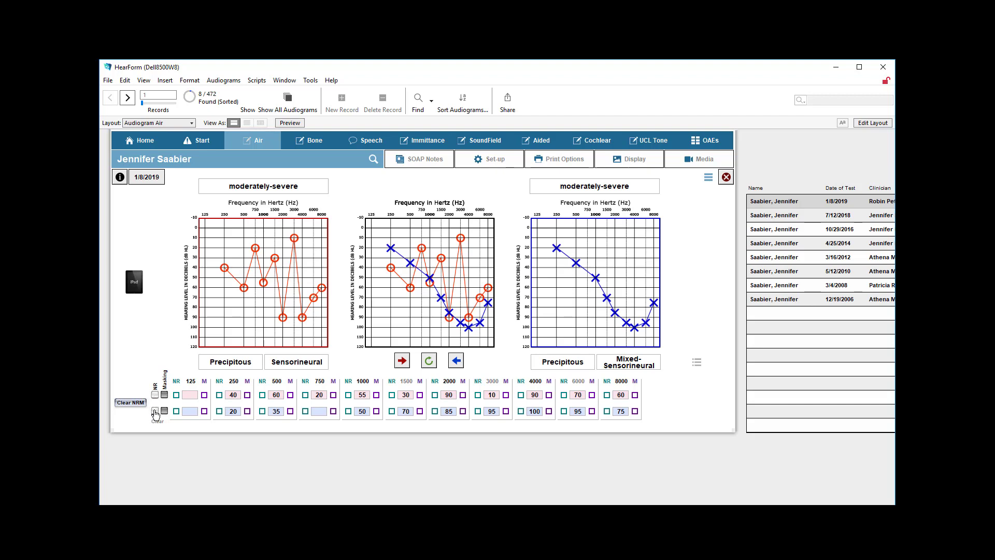
- Mark all left-ear thresholds as no response, remove the marks and clear all masking and no-response indications
{"action": "left_click", "coordinate": [155, 411]}
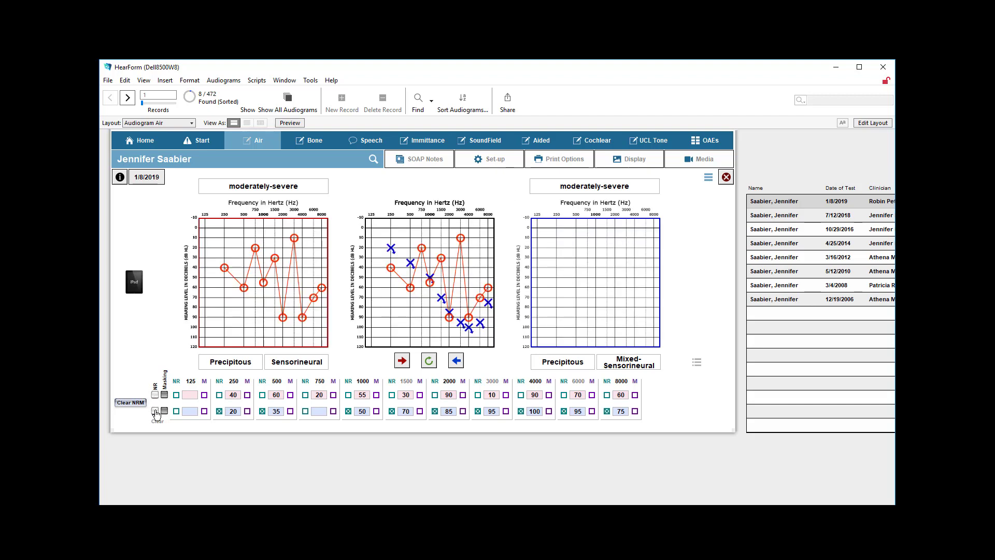
{"action": "left_click", "coordinate": [155, 411]}
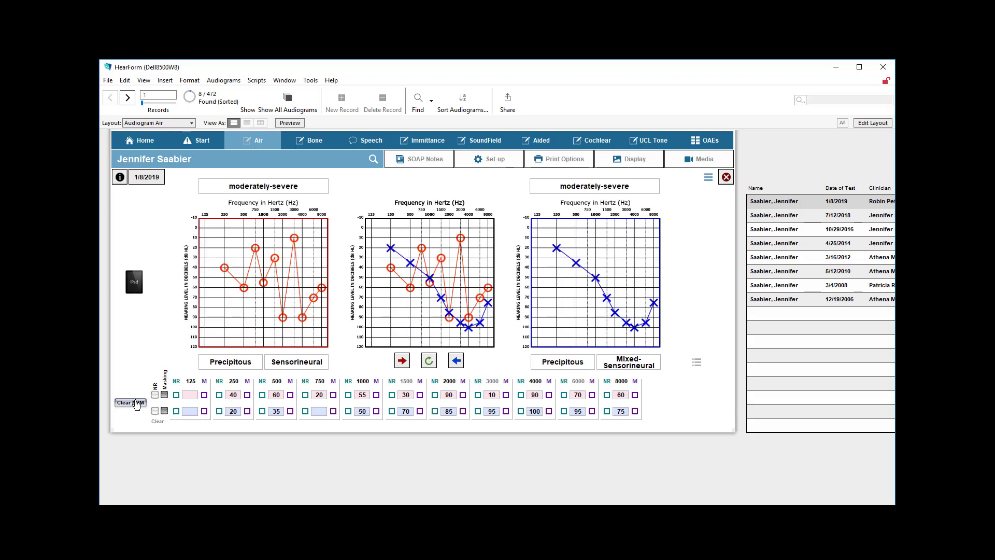
{"action": "left_click", "coordinate": [136, 403]}
{"action": "left_click", "coordinate": [466, 365]}
- Try the masking mark on the left and right ears' 500 Hz thresholds and remove it again
{"action": "left_click", "coordinate": [290, 411]}
{"action": "left_click", "coordinate": [290, 412]}
{"action": "left_click", "coordinate": [290, 395]}
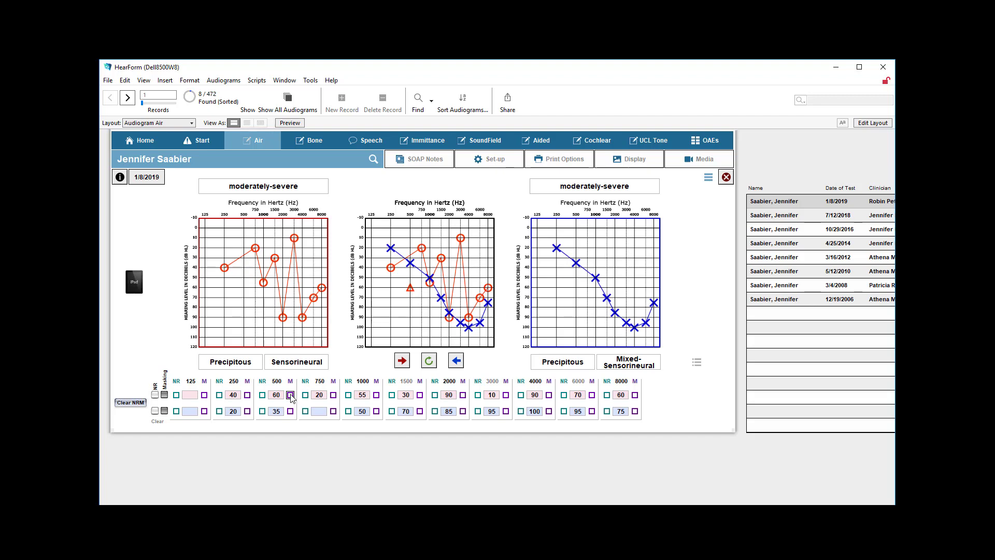
{"action": "left_click", "coordinate": [412, 287]}
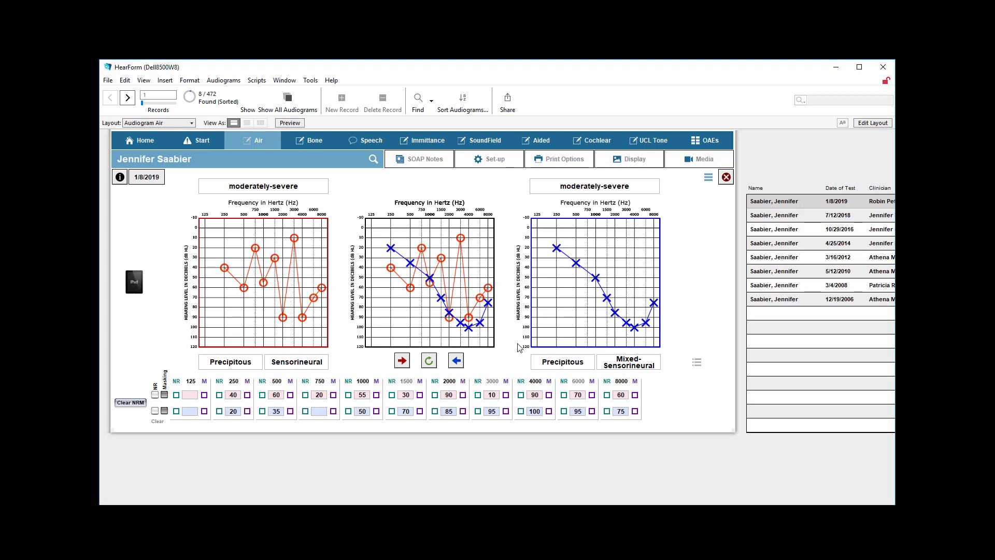
- View the 7/12/2018 audiogram from the patient's audiogram list, return to the 1/8/2019 one and close the list
{"action": "left_click", "coordinate": [708, 179]}
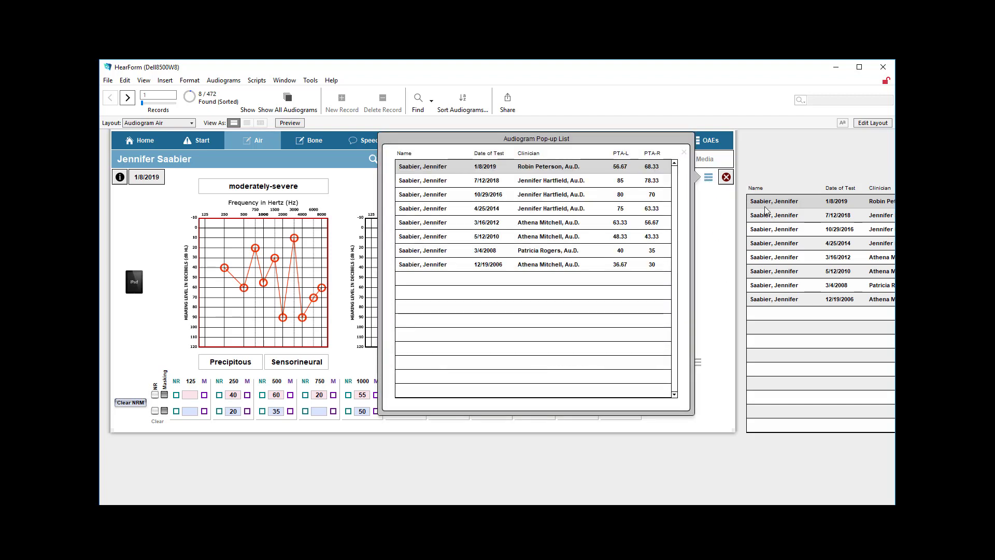
{"action": "left_click", "coordinate": [449, 182]}
{"action": "left_click", "coordinate": [445, 167]}
{"action": "left_click", "coordinate": [684, 152]}
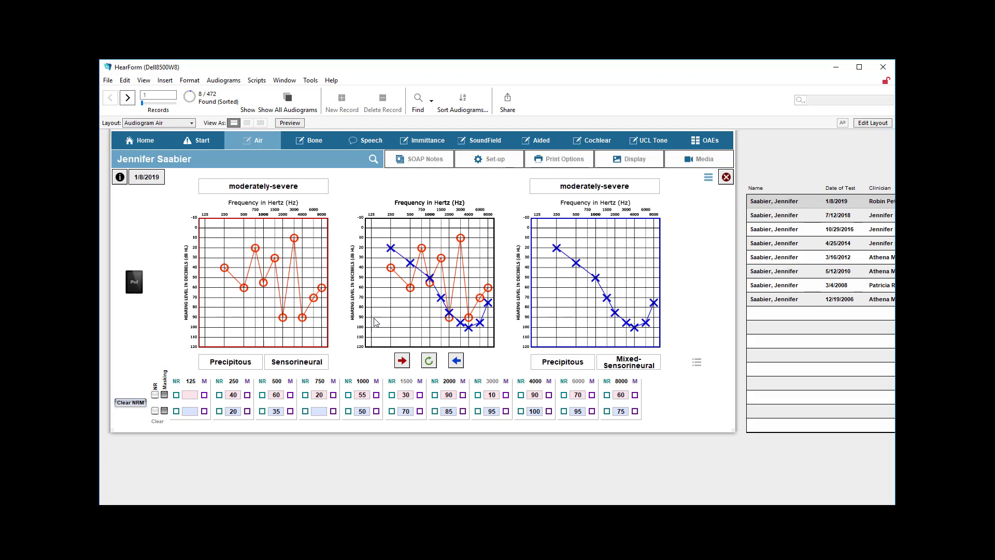
- In the iPad audiogram layout, plot right-ear thresholds of 10 dB at 250 Hz and 15 dB at 500 Hz, and return to the standard air layout
{"action": "left_click", "coordinate": [134, 283]}
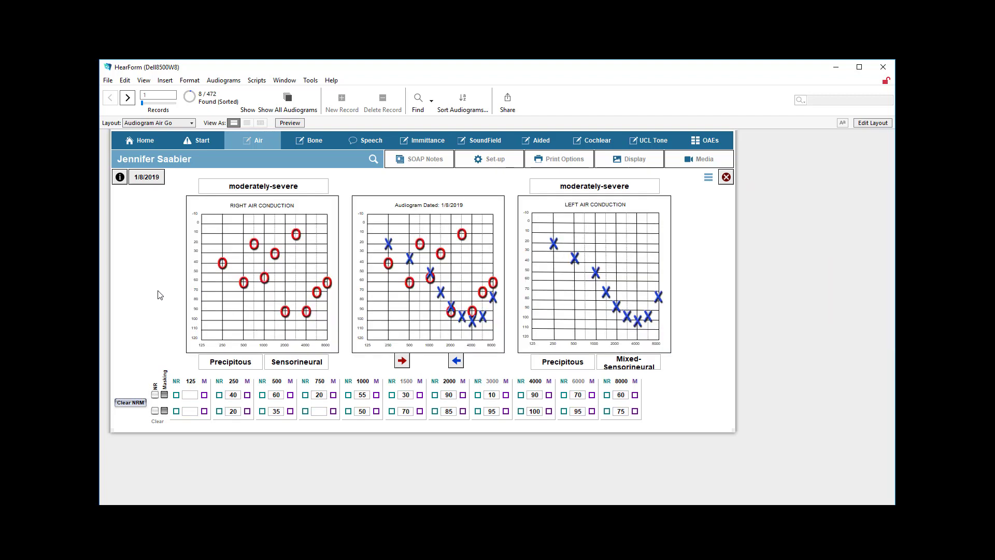
{"action": "left_click", "coordinate": [224, 237]}
{"action": "left_click", "coordinate": [246, 240]}
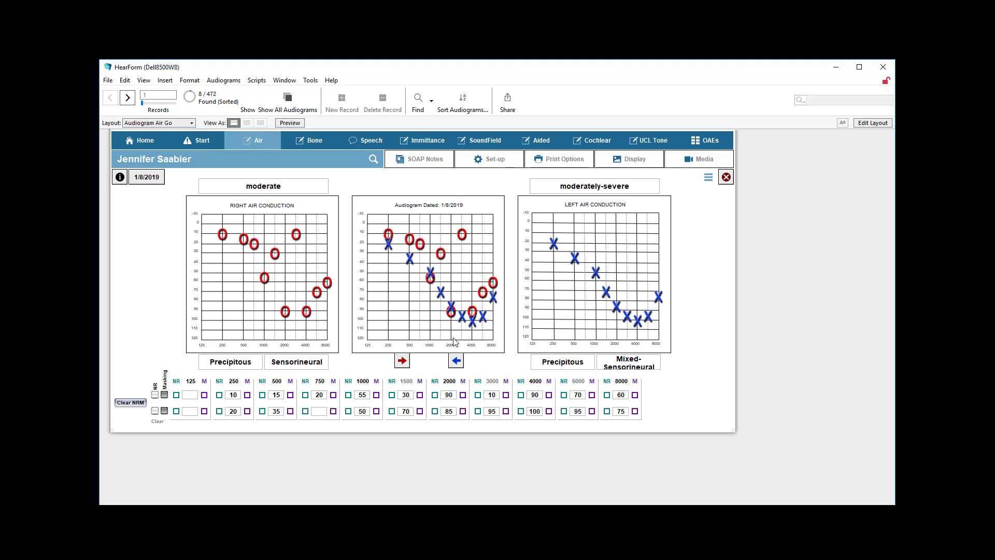
{"action": "left_click", "coordinate": [258, 144]}
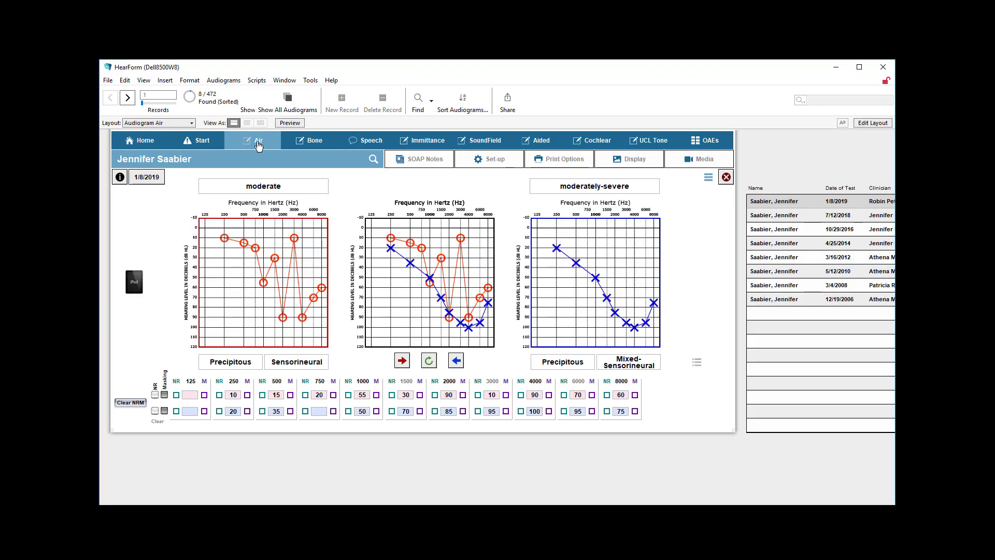